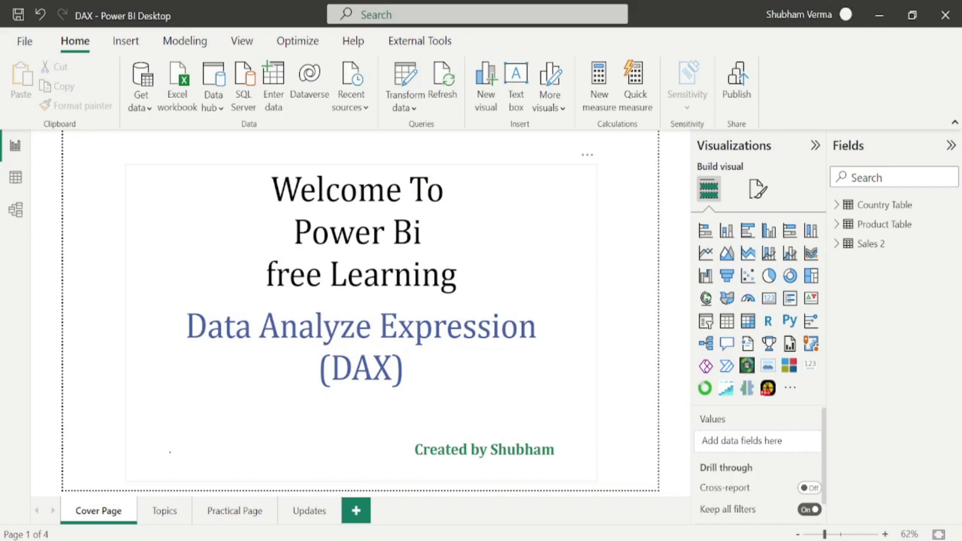
- Open the report's Topics page and review the IF function's syntax on its Microsoft Learn page in the browser
{"action": "left_click", "coordinate": [172, 513]}
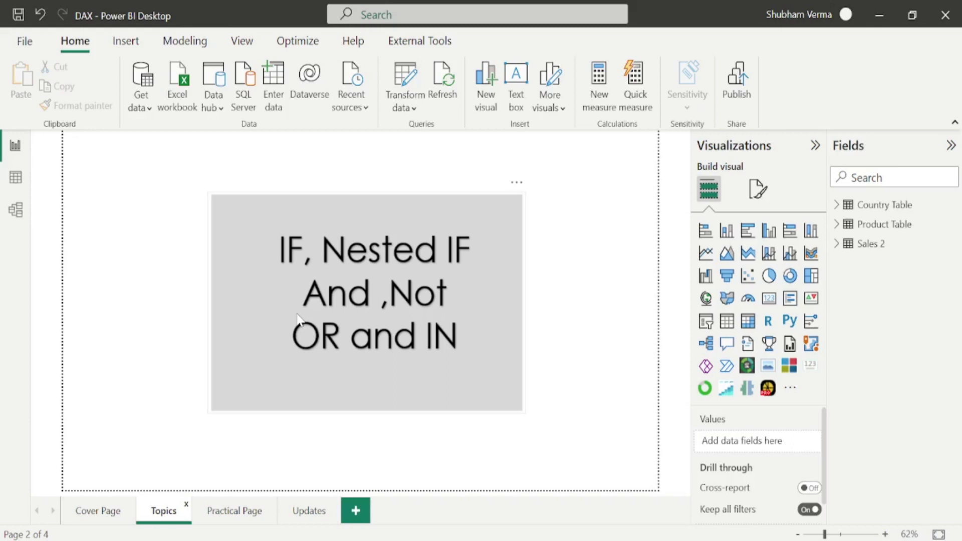
{"action": "key", "text": "alt+Tab"}
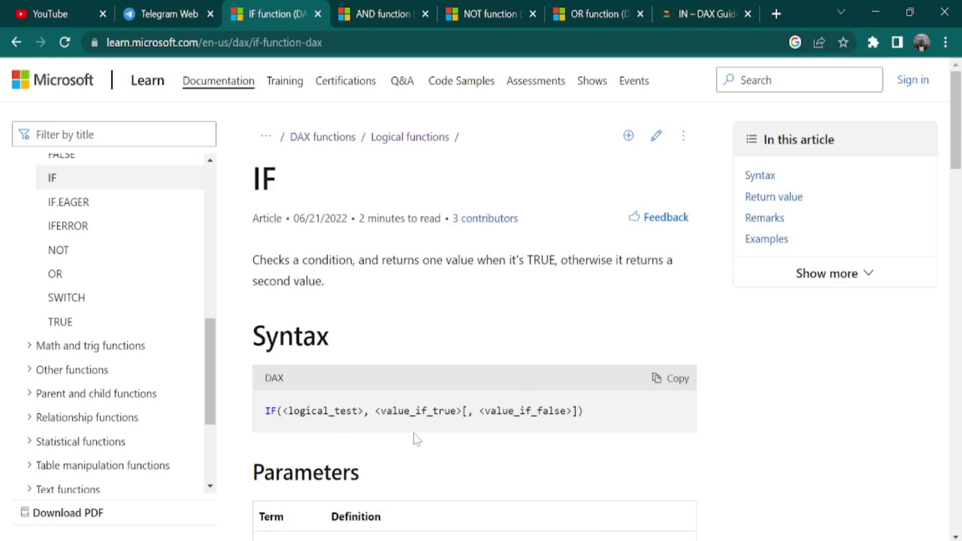
{"action": "scroll", "coordinate": [852, 325], "scroll_direction": "down", "scroll_amount": 10}
{"action": "scroll", "coordinate": [837, 332], "scroll_direction": "up", "scroll_amount": 10}
{"action": "key", "text": "alt+Tab"}
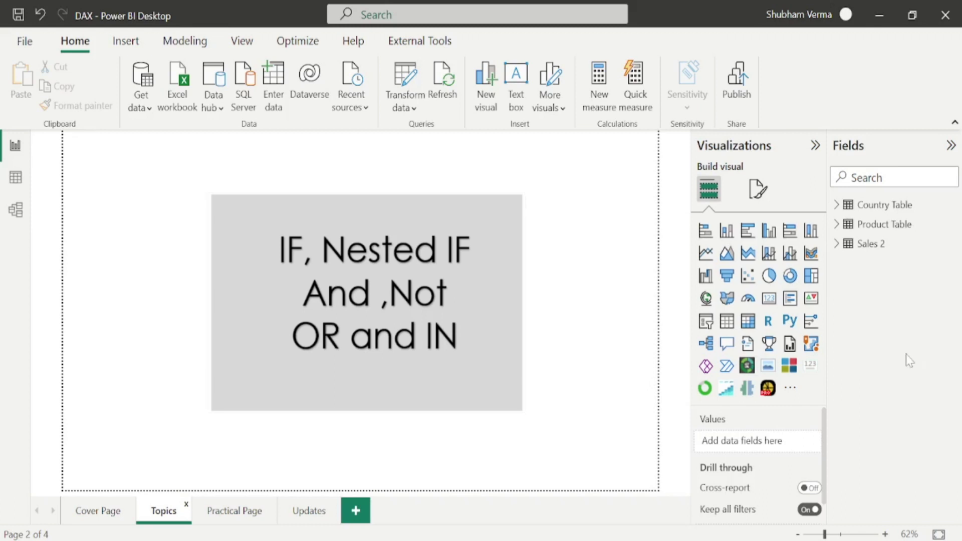
- Add a calculated column named "IS SAles is >5000" to the Sales 2 table
{"action": "left_click", "coordinate": [881, 245]}
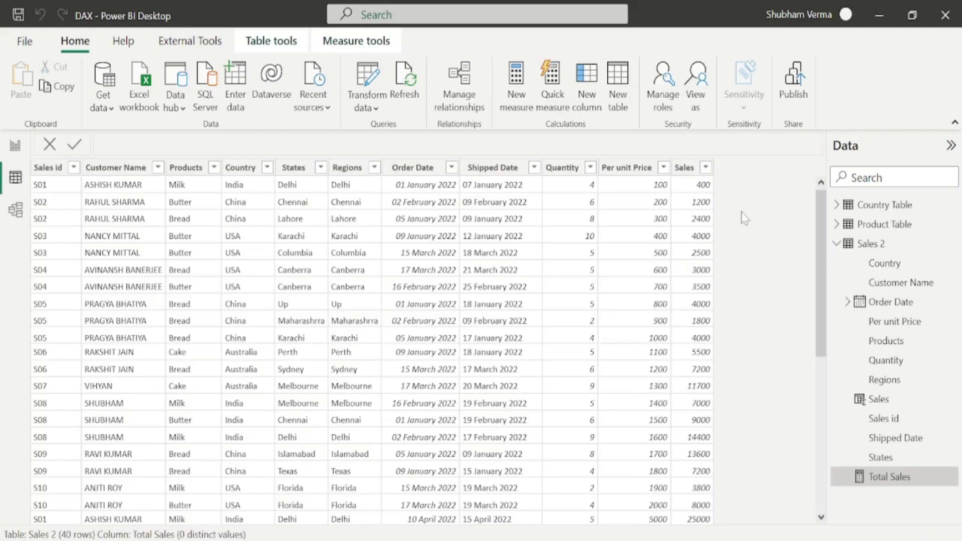
{"action": "left_click", "coordinate": [593, 106]}
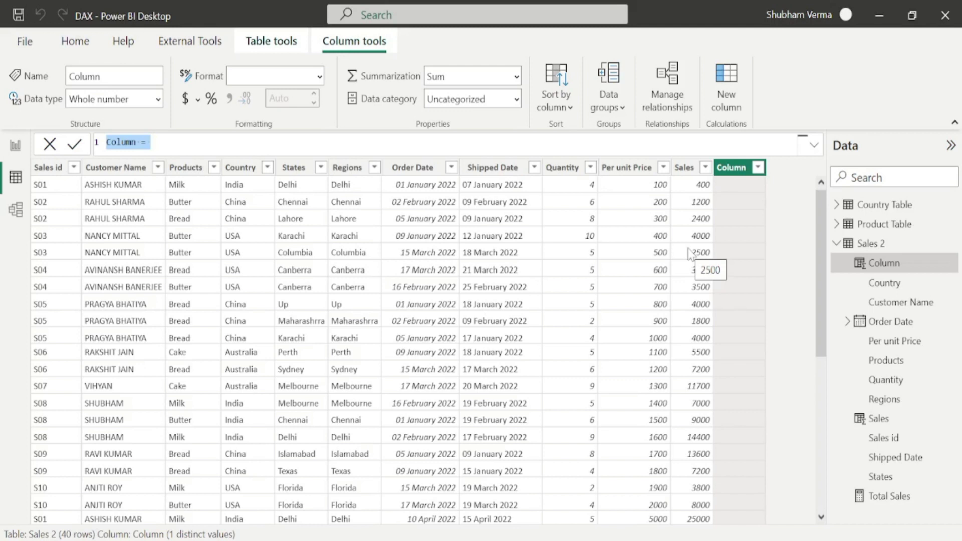
{"action": "key", "text": "Left"}
{"action": "key", "text": "Left"}
{"action": "key", "text": "Left"}
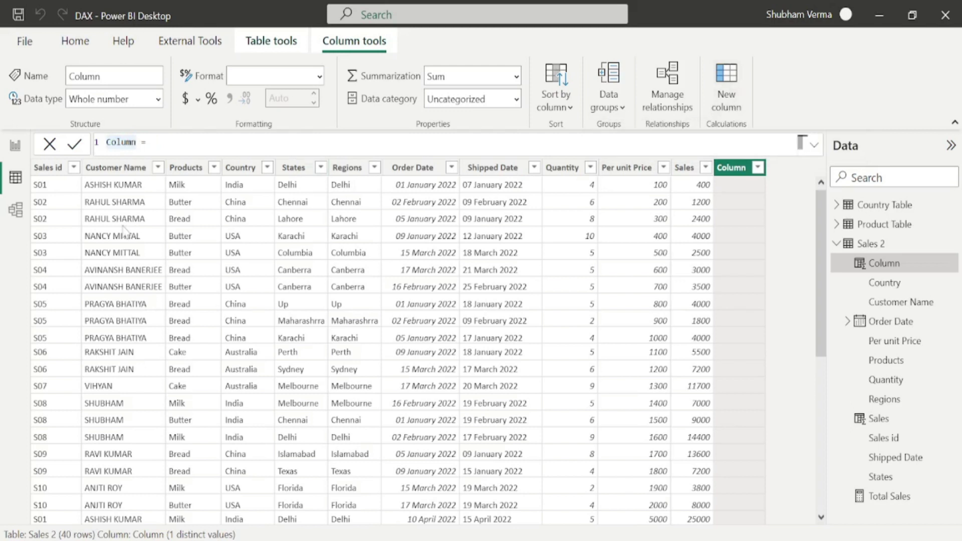
{"action": "key", "text": "BackSpace"}
{"action": "key", "text": "BackSpace"}
{"action": "key", "text": "BackSpace"}
{"action": "key", "text": "BackSpace"}
{"action": "key", "text": "BackSpace"}
{"action": "key", "text": "BackSpace"}
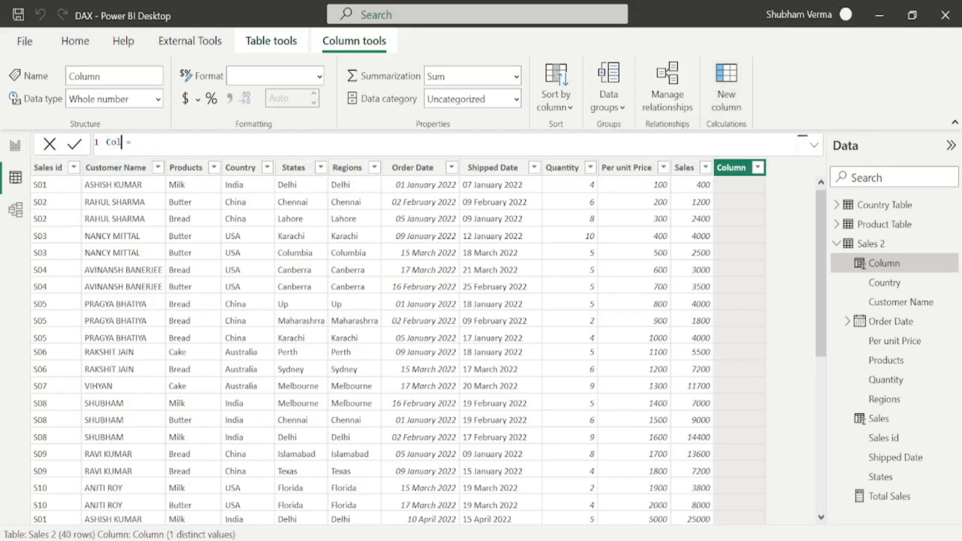
{"action": "type", "text": "TS "}
{"action": "type", "text": "SAles is "}
{"action": "type", "text": ">500"}
{"action": "type", "text": "0"}
- Begin the column's formula with an IF function that tests whether 'Sales 2'[Sales]>=5000
{"action": "key", "text": "End"}
{"action": "type", "text": "IF("}
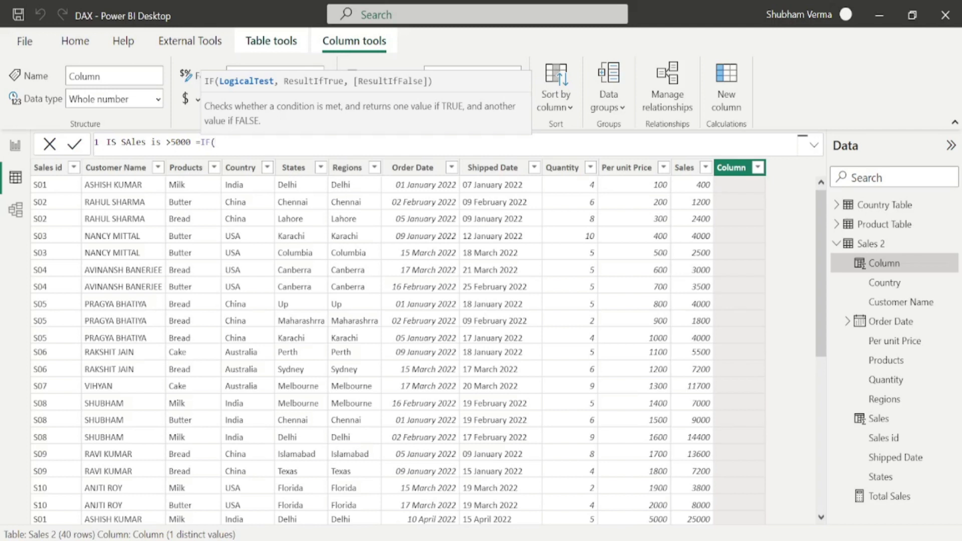
{"action": "type", "text": "sale"}
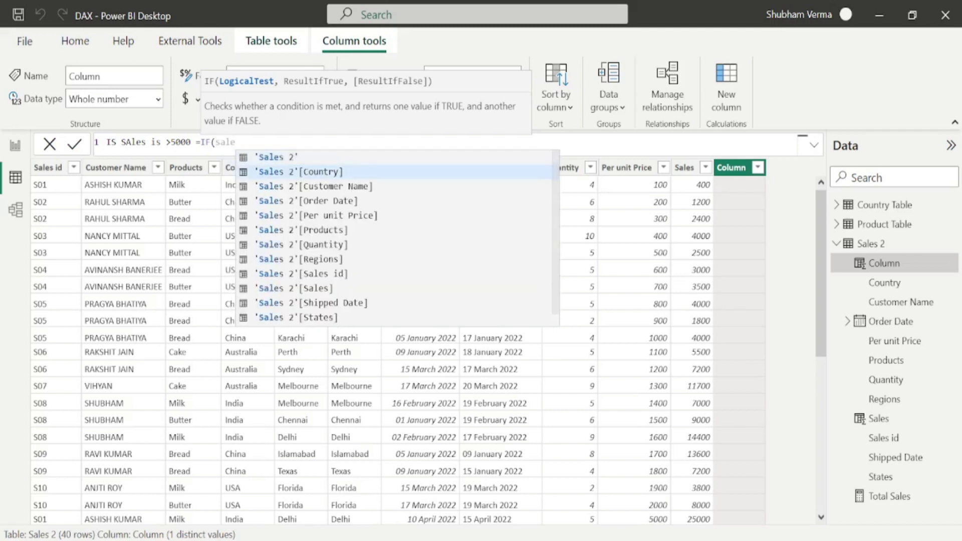
{"action": "key", "text": "Down"}
{"action": "key", "text": "Down"}
{"action": "key", "text": "Down"}
{"action": "key", "text": "Down"}
{"action": "key", "text": "Down"}
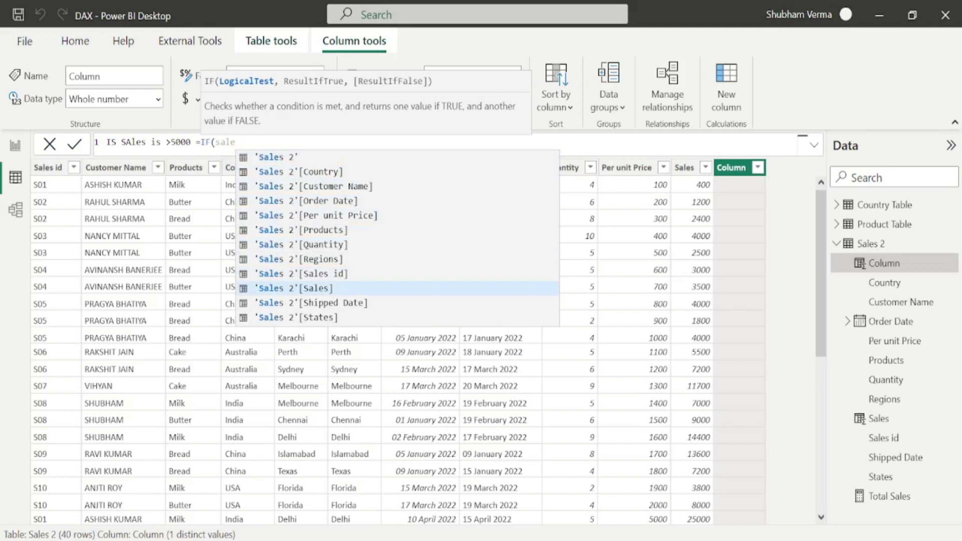
{"action": "key", "text": "Tab"}
{"action": "type", "text": ">="}
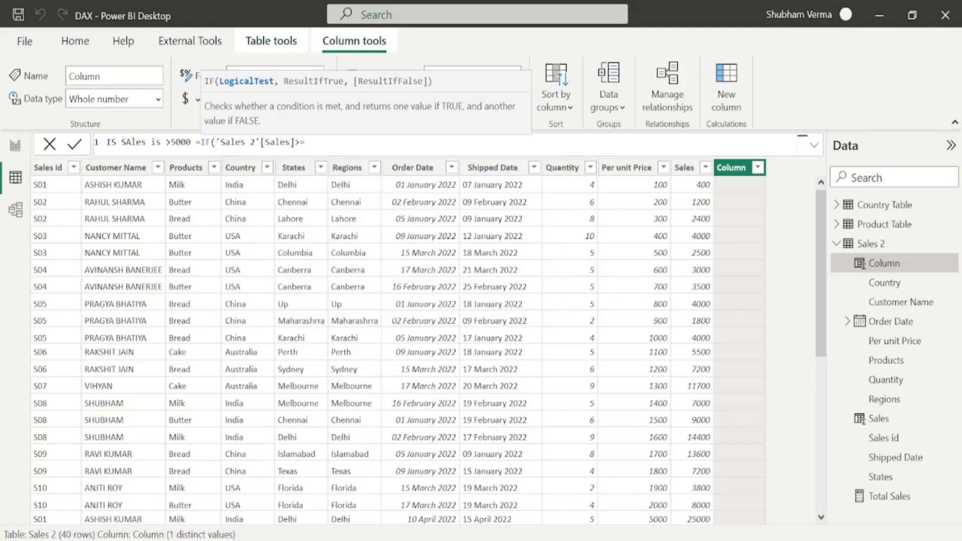
{"action": "type", "text": "5000"}
{"action": "type", "text": ","}
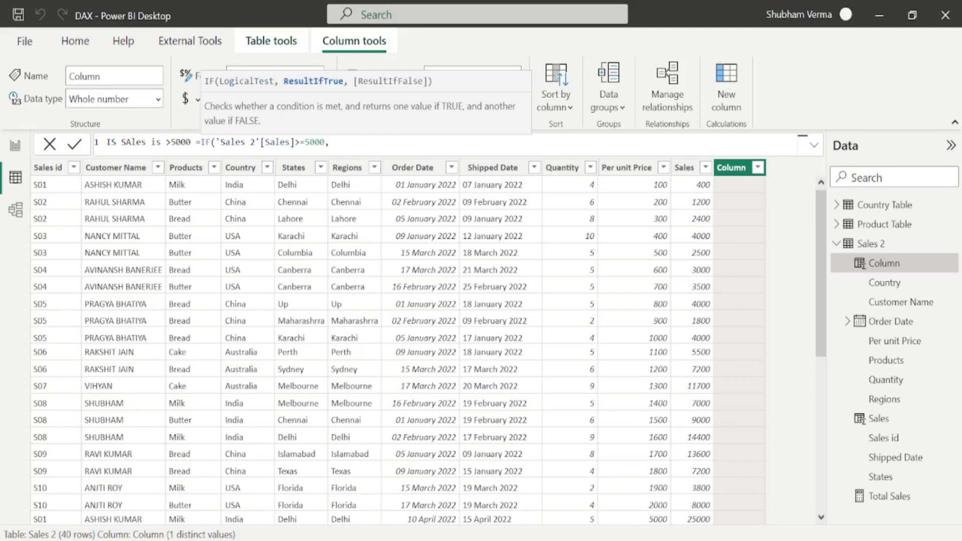
- Have the IF formula return "Profit" when true and "Loss" when false, and commit the column
{"action": "type", "text": "\"Profit\","}
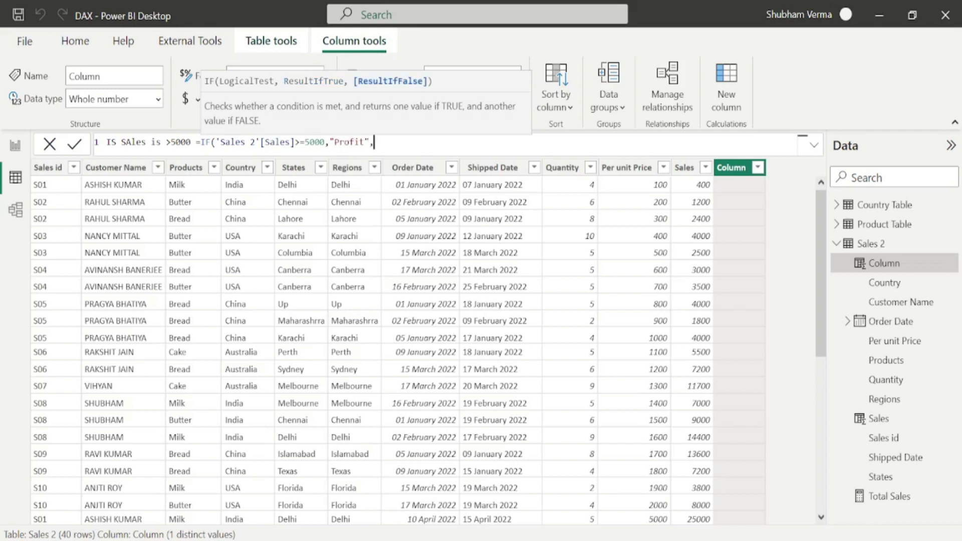
{"action": "type", "text": "\"Loss\")"}
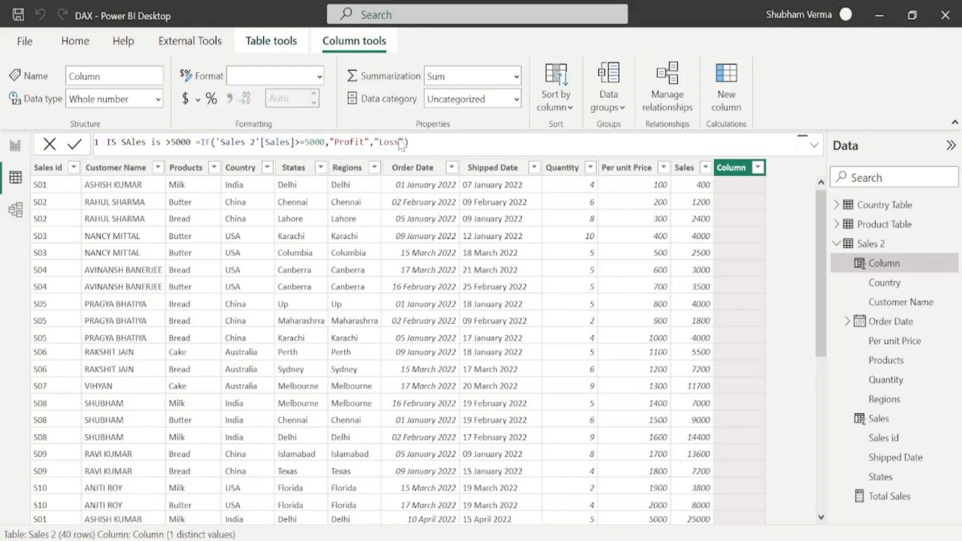
{"action": "key", "text": "Return"}
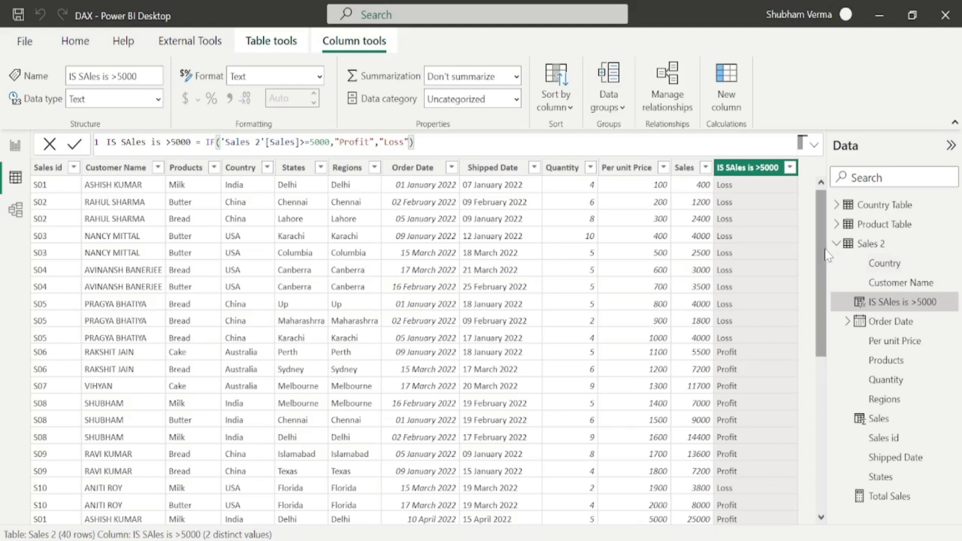
{"action": "left_click_drag", "start_coordinate": [826, 252], "coordinate": [819, 228]}
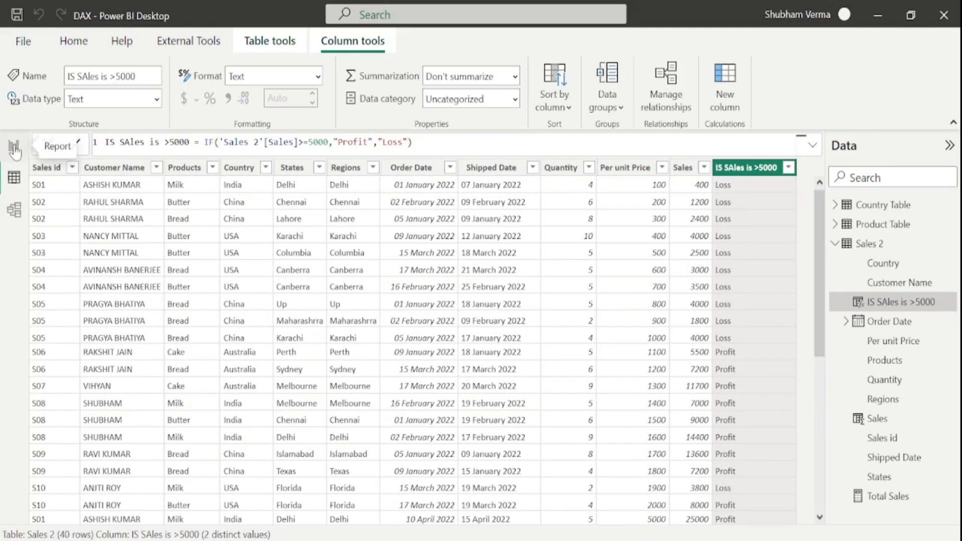
{"action": "left_click", "coordinate": [14, 147]}
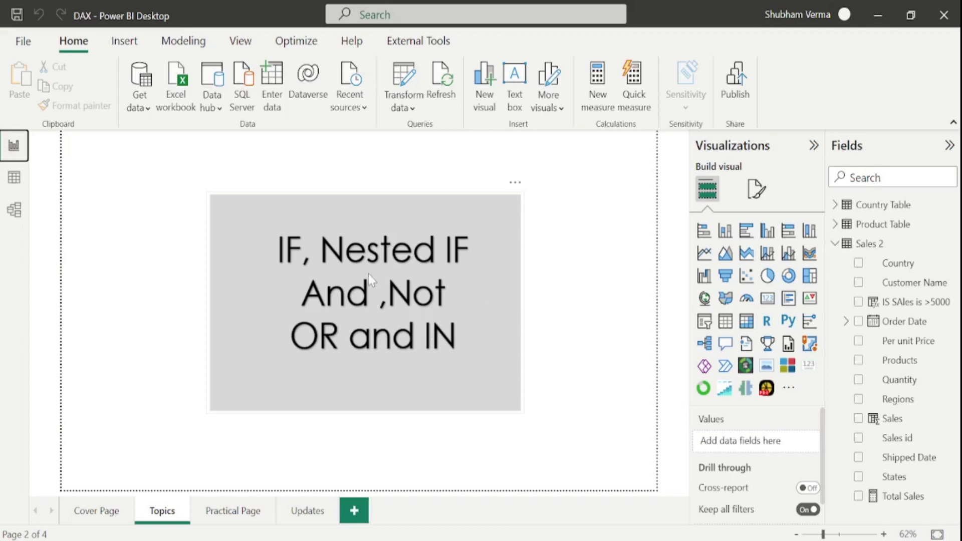
{"action": "left_click", "coordinate": [21, 175]}
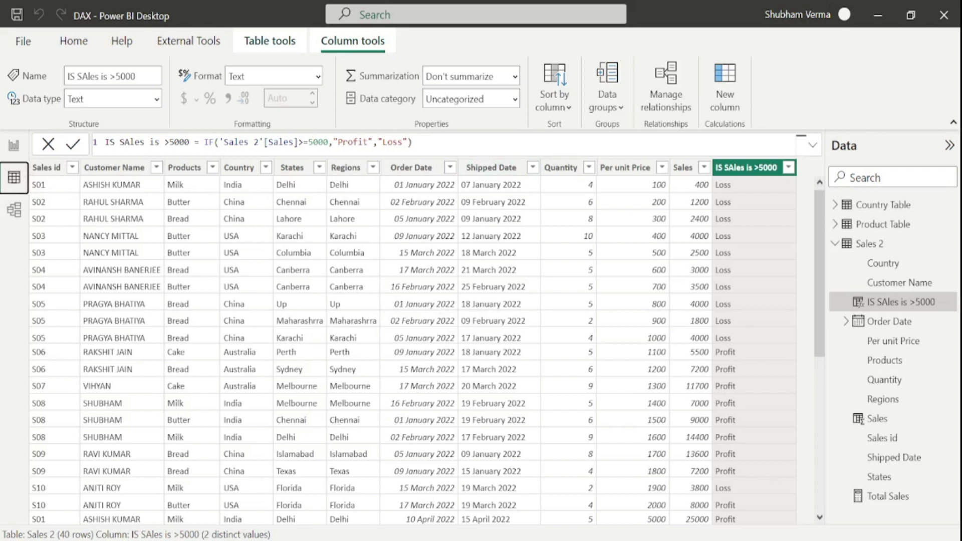
- Replace the "Loss" result in the IS SAles is >5000 formula with the start of a nested IF function
{"action": "left_click", "coordinate": [411, 142]}
{"action": "key", "text": "BackSpace"}
{"action": "key", "text": "BackSpace"}
{"action": "key", "text": "BackSpace"}
{"action": "key", "text": "BackSpace"}
{"action": "key", "text": "BackSpace"}
{"action": "key", "text": "BackSpace"}
{"action": "key", "text": "BackSpace"}
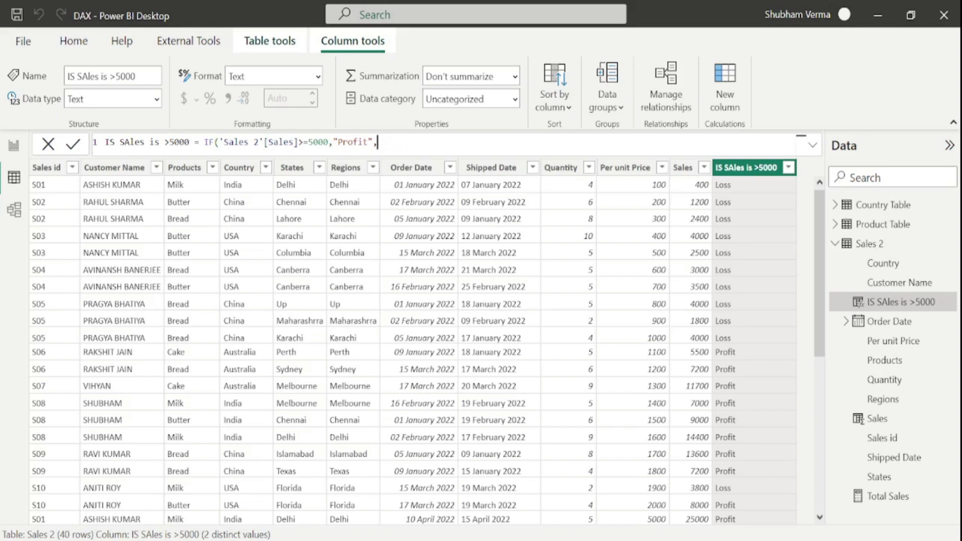
{"action": "type", "text": "if"}
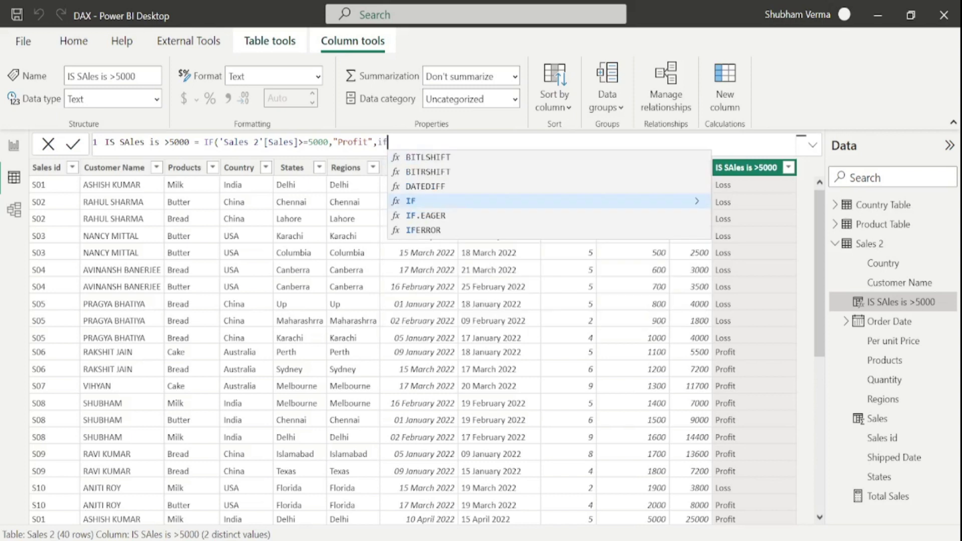
{"action": "key", "text": "Tab"}
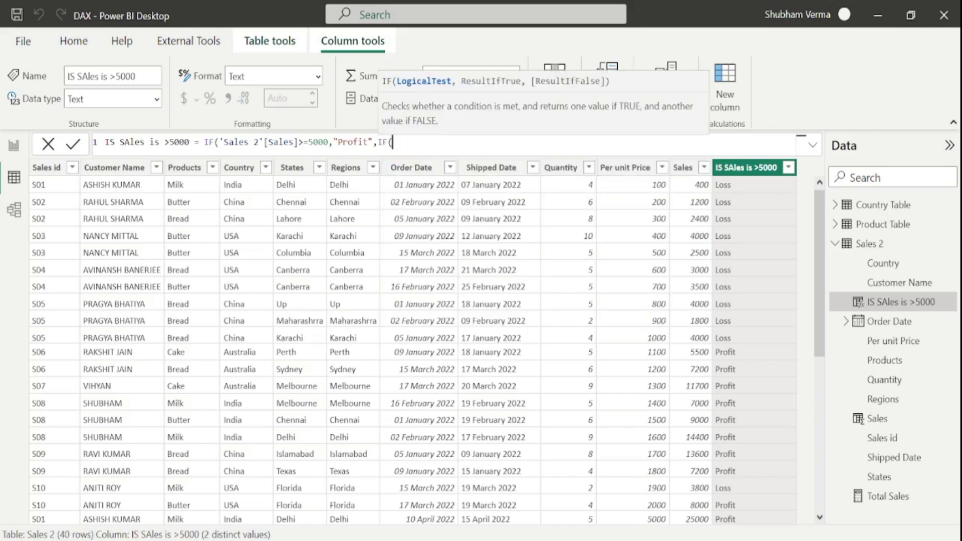
- Set the nested IF's logical test to 'Sales 2'[Sales]>=3000
{"action": "type", "text": "sales"}
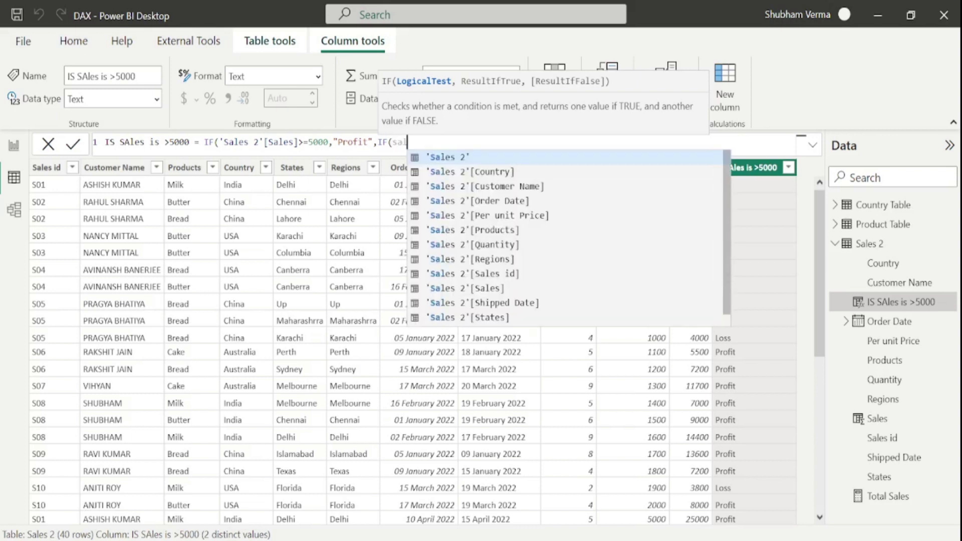
{"action": "key", "text": "Down"}
{"action": "key", "text": "Down"}
{"action": "key", "text": "Down"}
{"action": "key", "text": "Down"}
{"action": "key", "text": "Down"}
{"action": "key", "text": "Down"}
{"action": "key", "text": "Down"}
{"action": "key", "text": "Down"}
{"action": "key", "text": "Down"}
{"action": "key", "text": "Tab"}
{"action": "type", "text": ">="}
{"action": "type", "text": "3"}
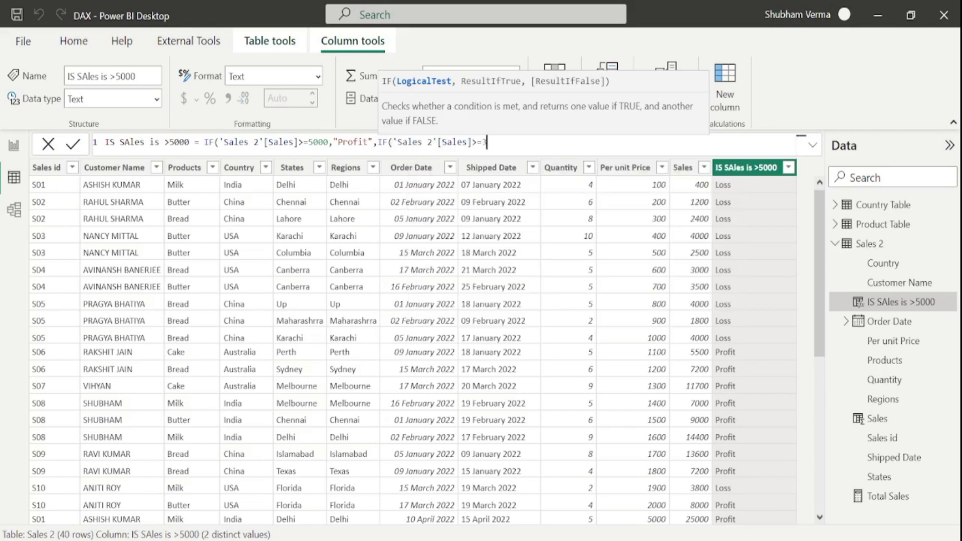
{"action": "type", "text": "000,\""}
- Have the nested IF return "average" when true and "Poor" when false, and commit the formula
{"action": "type", "text": "av"}
{"action": "type", "text": "a"}
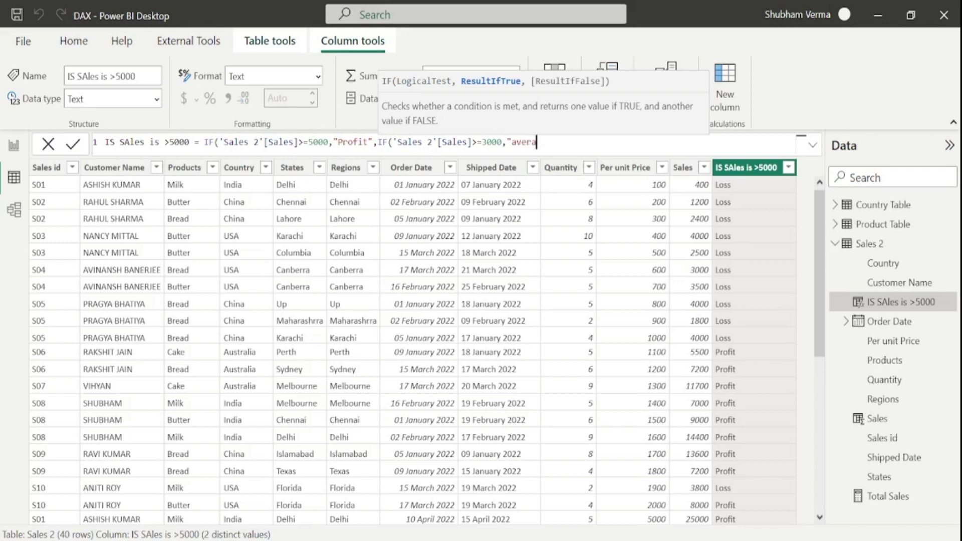
{"action": "type", "text": "ge\","}
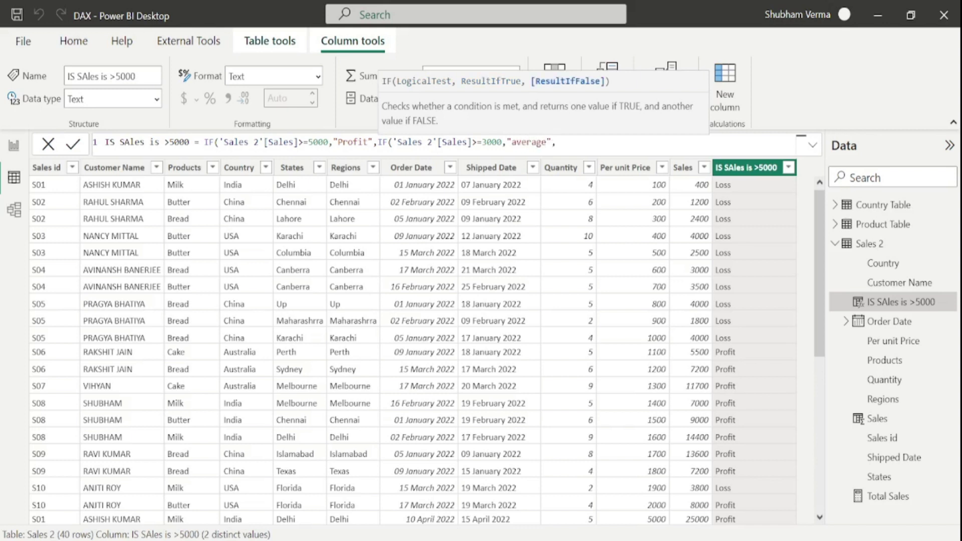
{"action": "type", "text": "\"Poor\"))"}
{"action": "key", "text": "Return"}
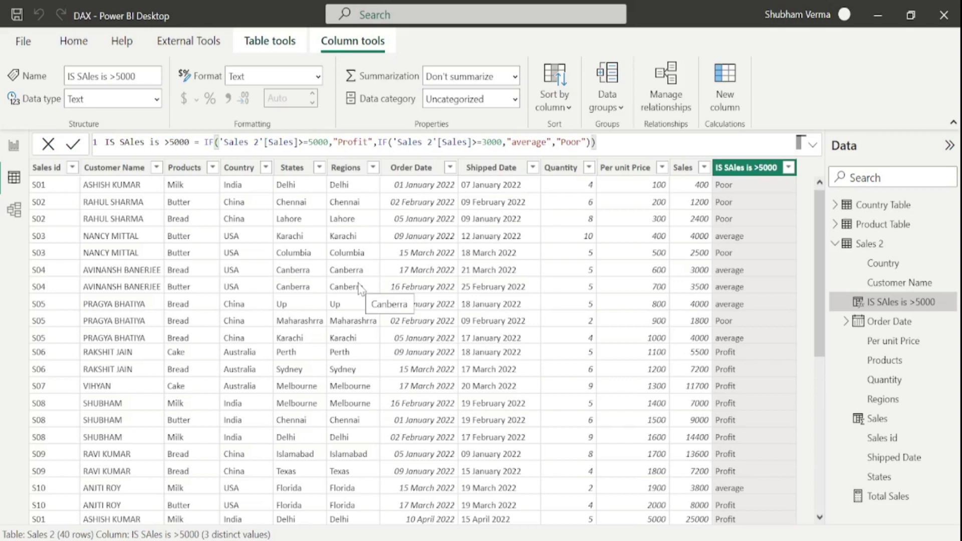
- Switch to the browser and open the AND function's page in the Microsoft Learn DAX documentation
{"action": "left_click", "coordinate": [13, 146]}
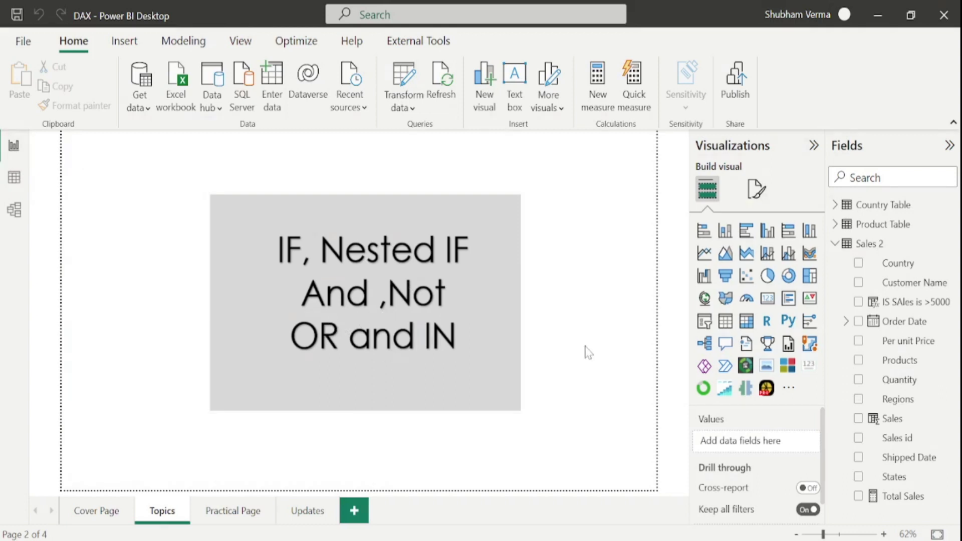
{"action": "mouse_move", "coordinate": [607, 539]}
{"action": "left_click", "coordinate": [606, 471]}
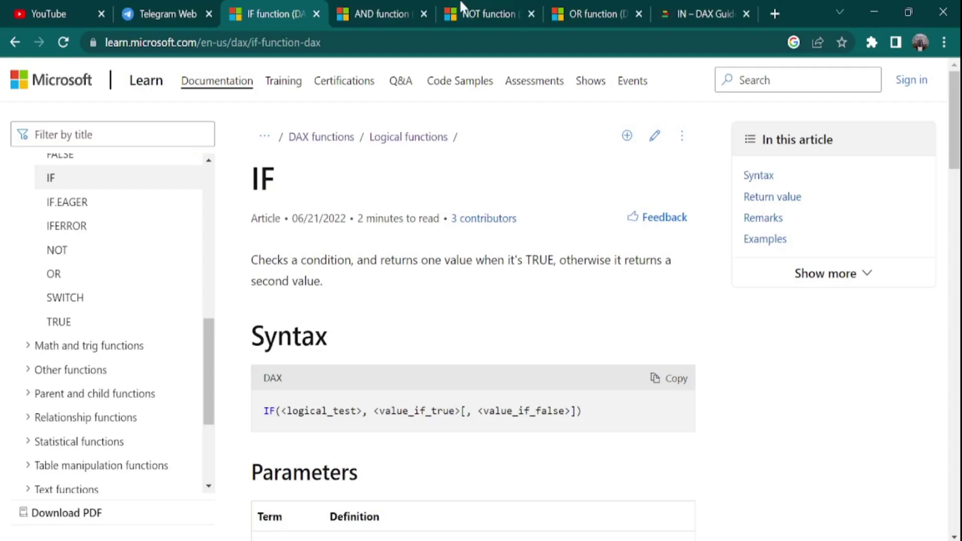
{"action": "left_click", "coordinate": [397, 7]}
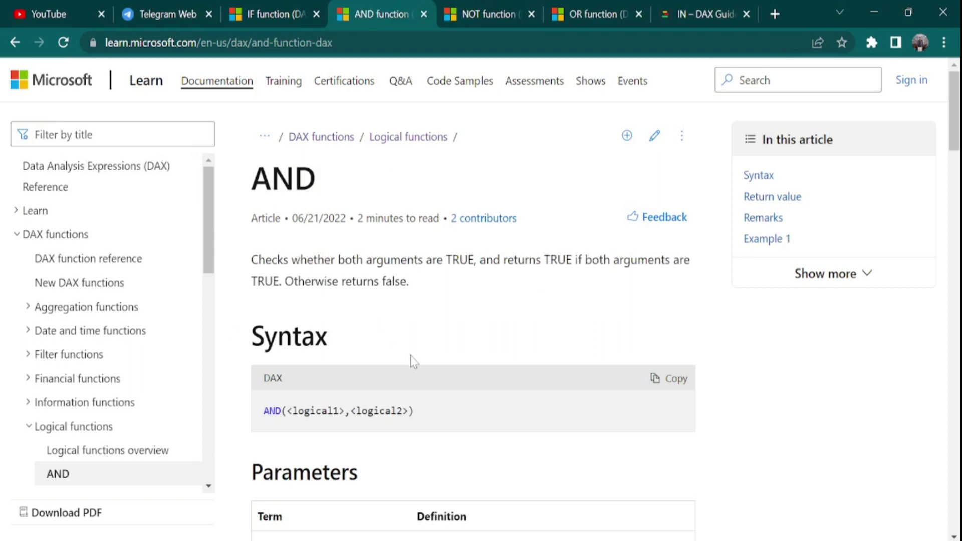
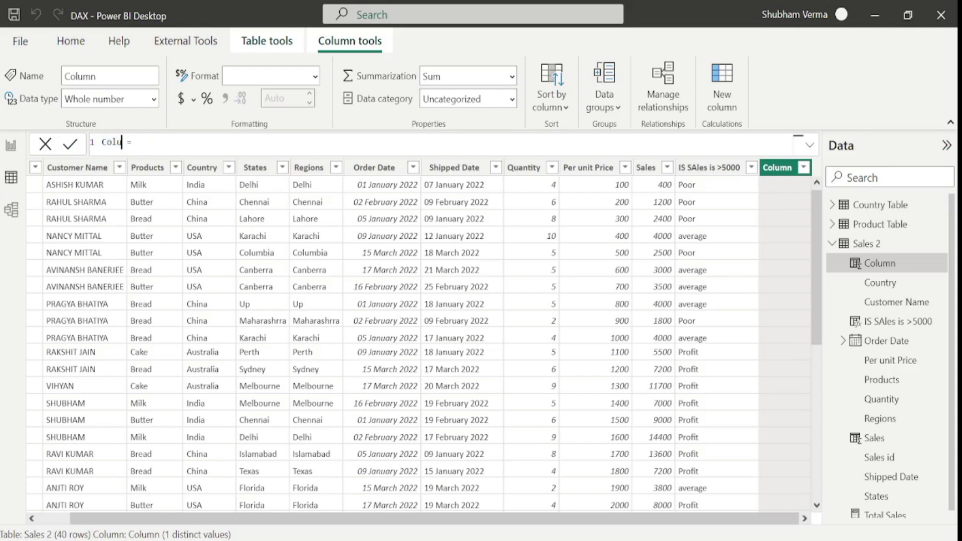
- Name the new calculated column "and operator" and start its formula with an IF function
{"action": "type", "text": "and operator"}
{"action": "key", "text": "Right"}
{"action": "key", "text": "Right"}
{"action": "key", "text": "Right"}
{"action": "type", "text": "IF("}
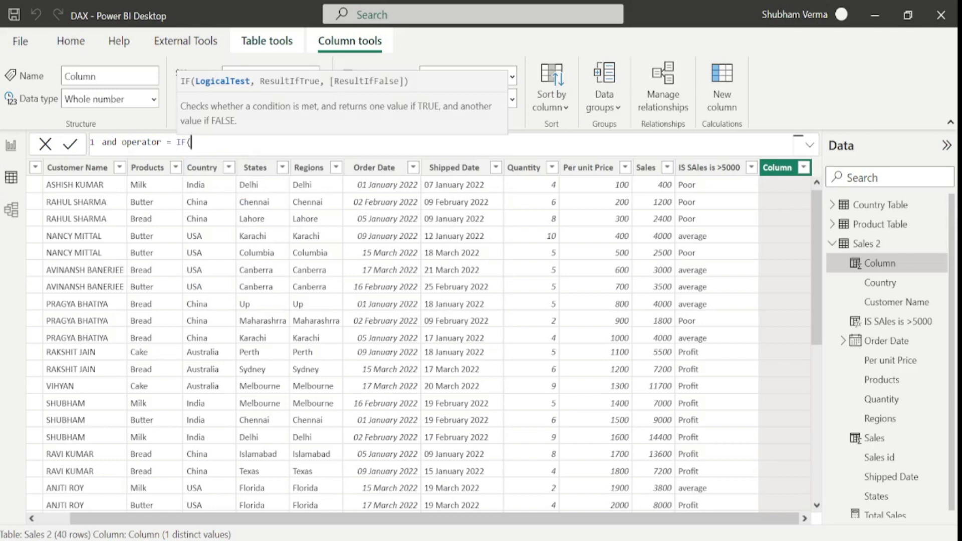
- Nest an AND function as the IF's logical test, with 'Sales 2'[Products]="Milk" as its first condition
{"action": "type", "text": "AND("}
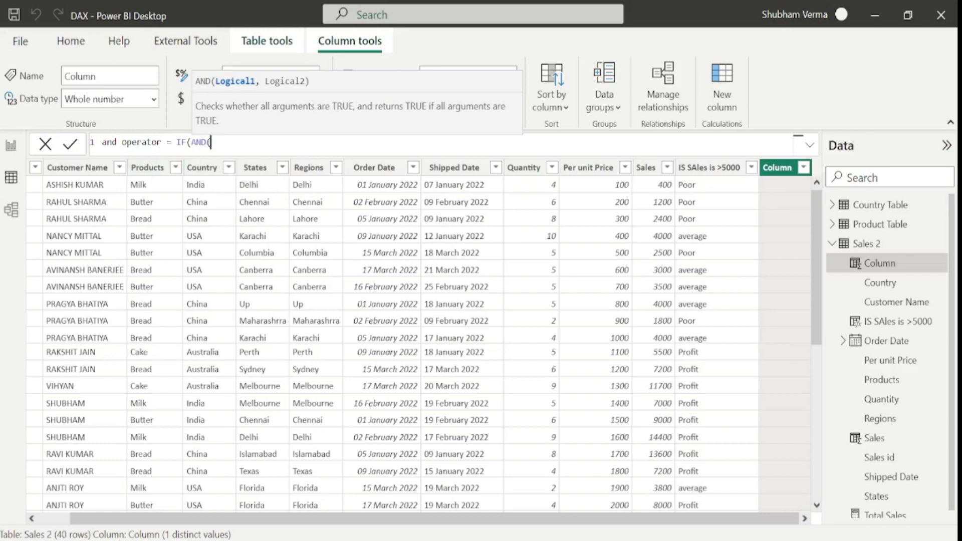
{"action": "type", "text": "prod"}
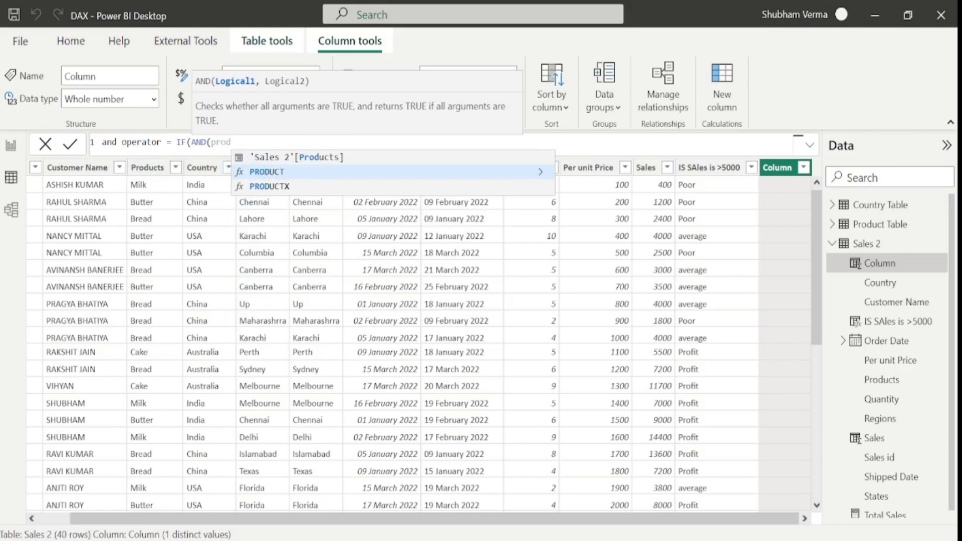
{"action": "key", "text": "Up"}
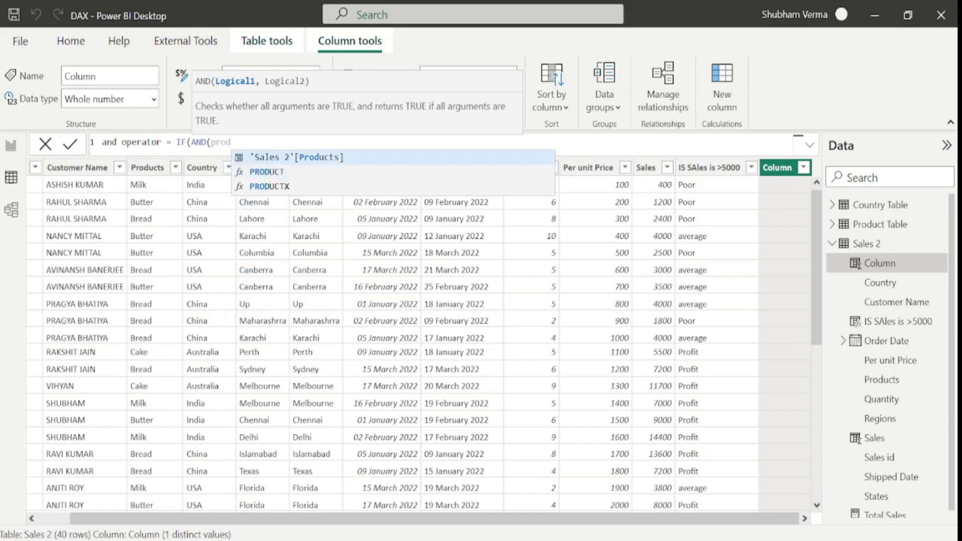
{"action": "key", "text": "Tab"}
{"action": "type", "text": "="}
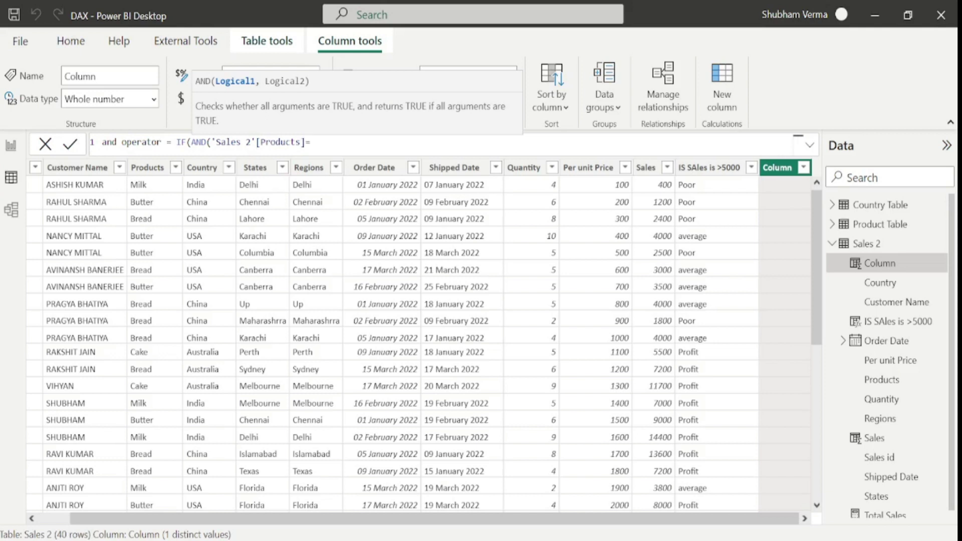
{"action": "type", "text": "\"Milk\","}
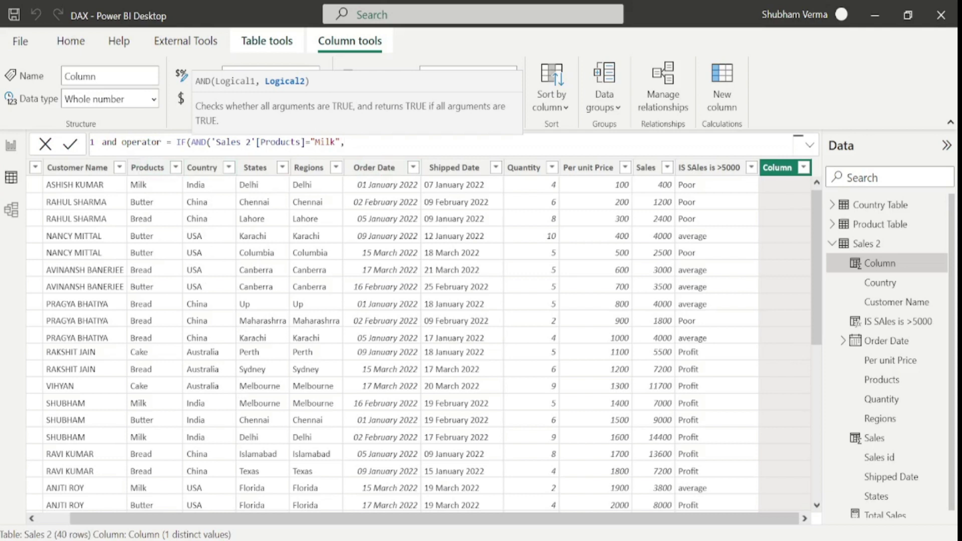
- Set the AND function's second condition to 'Sales 2'[Country]="India" and close the function
{"action": "type", "text": "count"}
{"action": "key", "text": "Up"}
{"action": "key", "text": "Tab"}
{"action": "type", "text": "="}
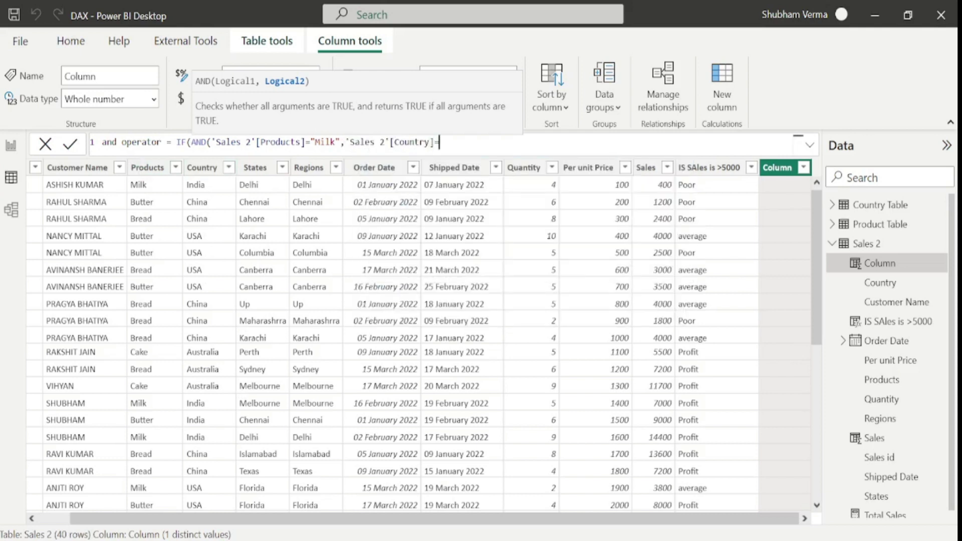
{"action": "type", "text": "\"India\")"}
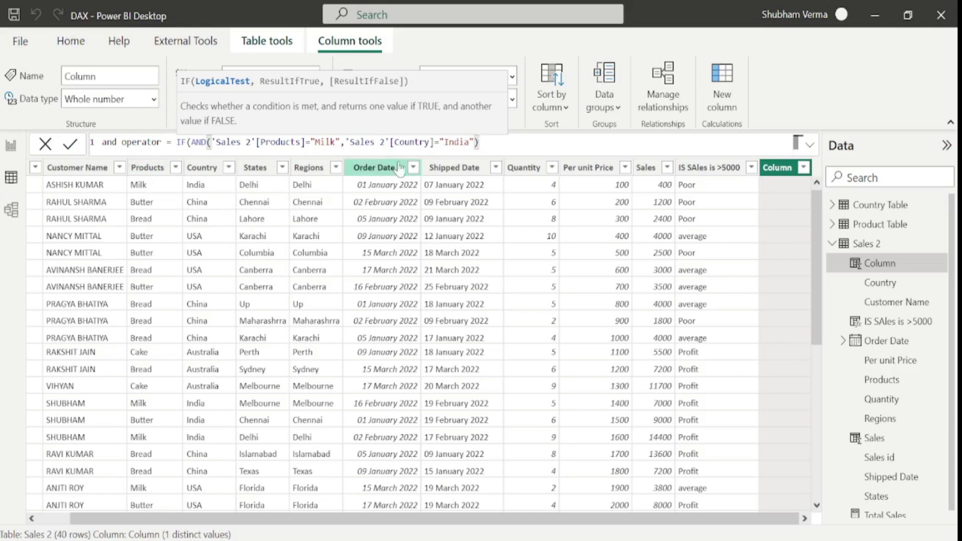
- Have the IF return "Perfect" when true and "Imperfect" when false, commit the formula, and check the first row's product
{"action": "type", "text": ","}
{"action": "type", "text": "\"P"}
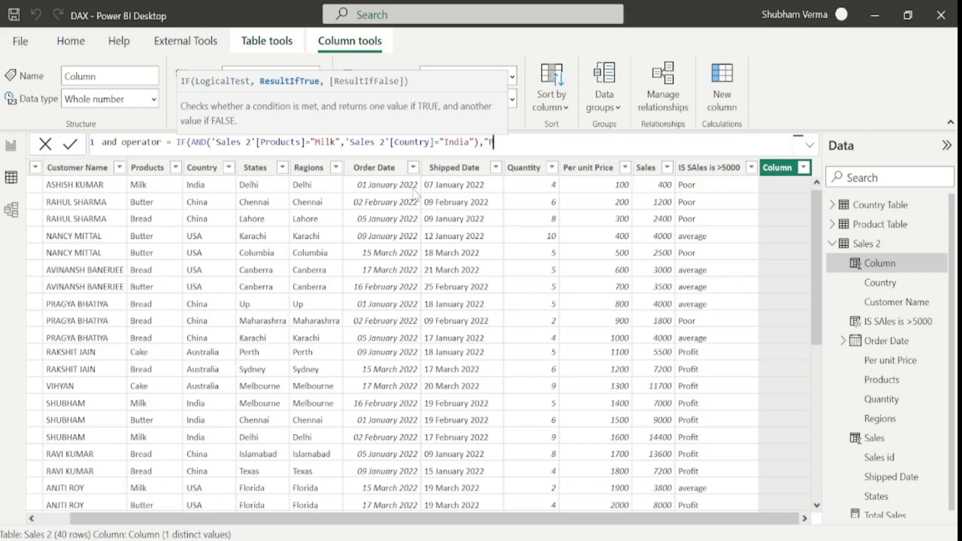
{"action": "type", "text": "erfect\",\"I"}
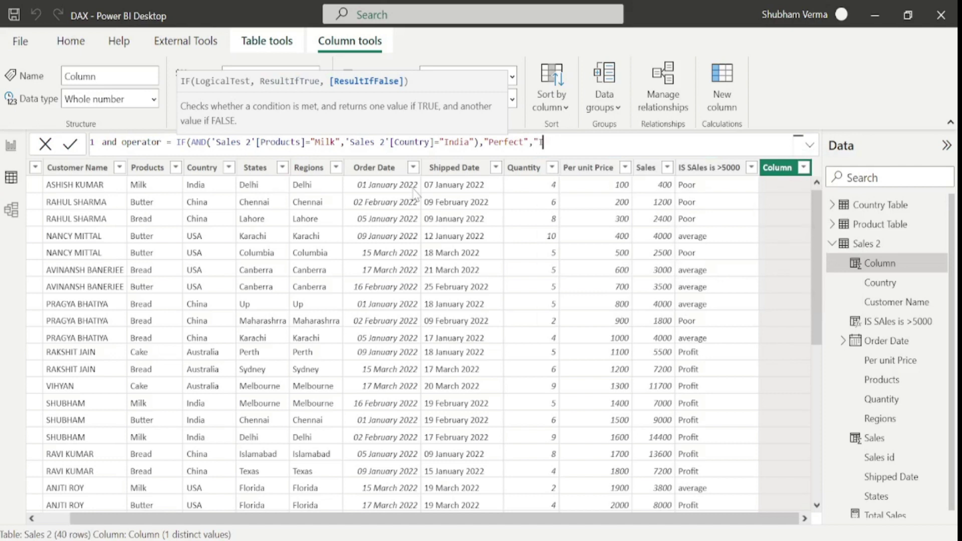
{"action": "type", "text": "mperfect\")"}
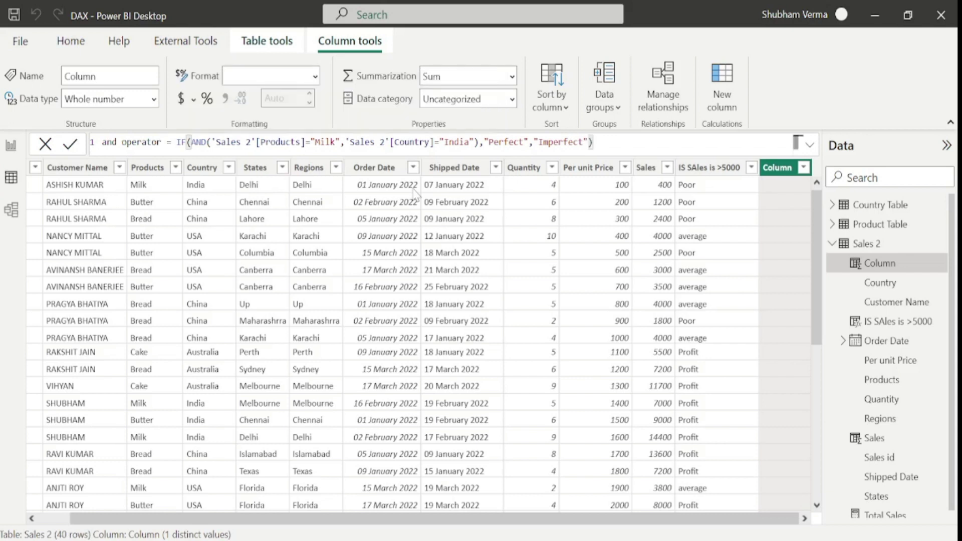
{"action": "key", "text": "Return"}
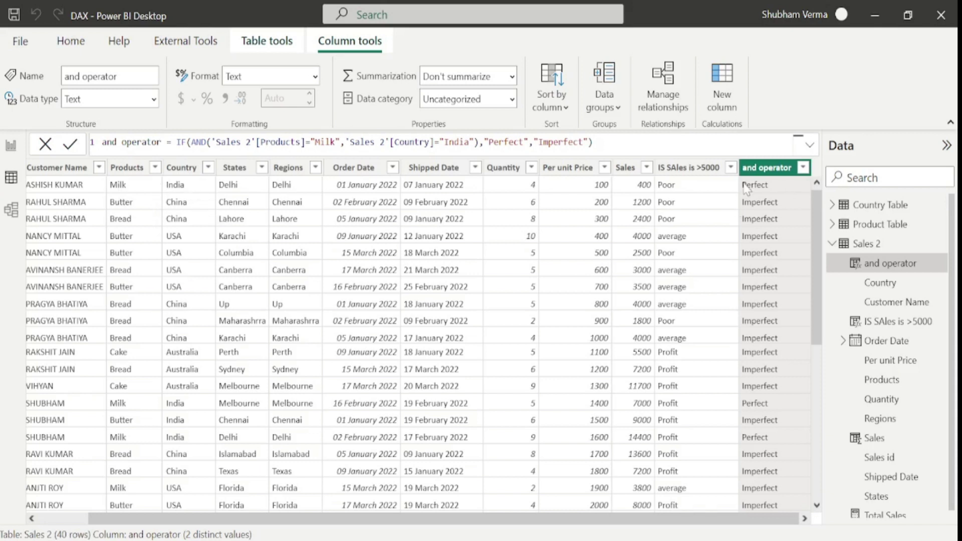
{"action": "left_click", "coordinate": [131, 189]}
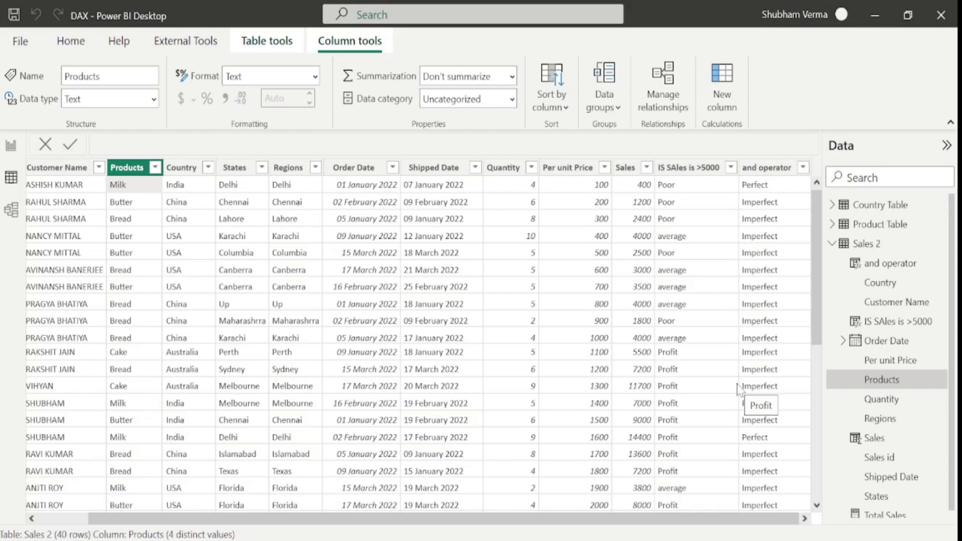
- Switch to the browser and highlight the OR function's description in the Microsoft Learn DAX documentation
{"action": "left_click", "coordinate": [11, 146]}
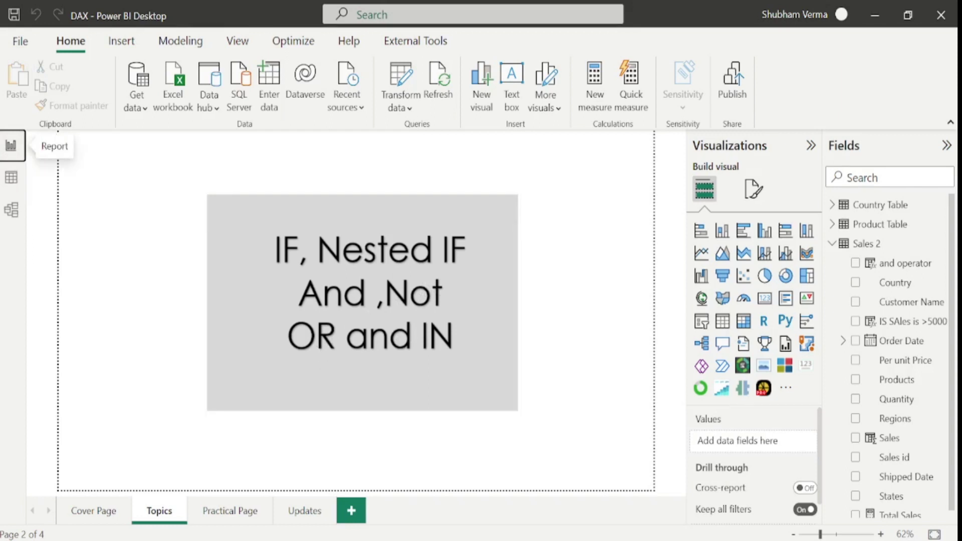
{"action": "left_click", "coordinate": [600, 539]}
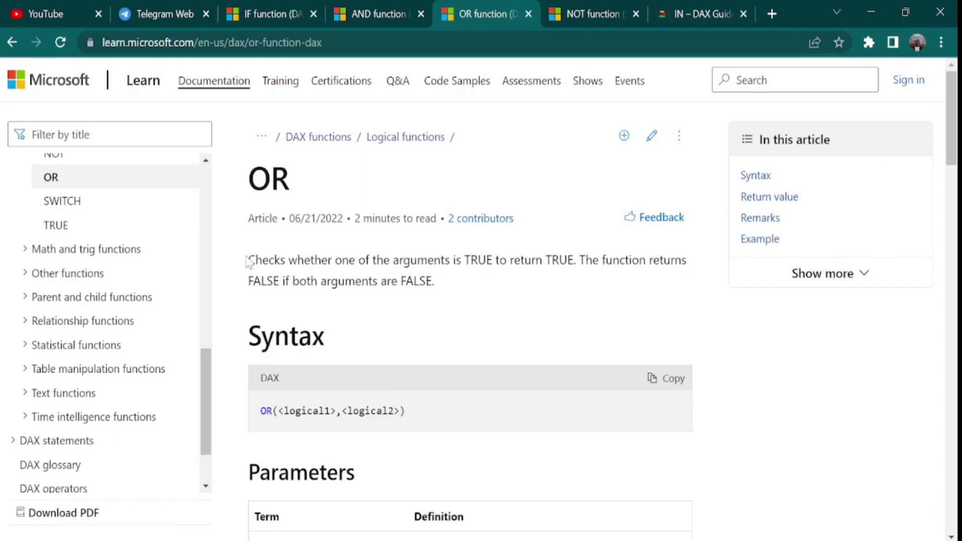
{"action": "left_click_drag", "start_coordinate": [249, 259], "coordinate": [450, 279]}
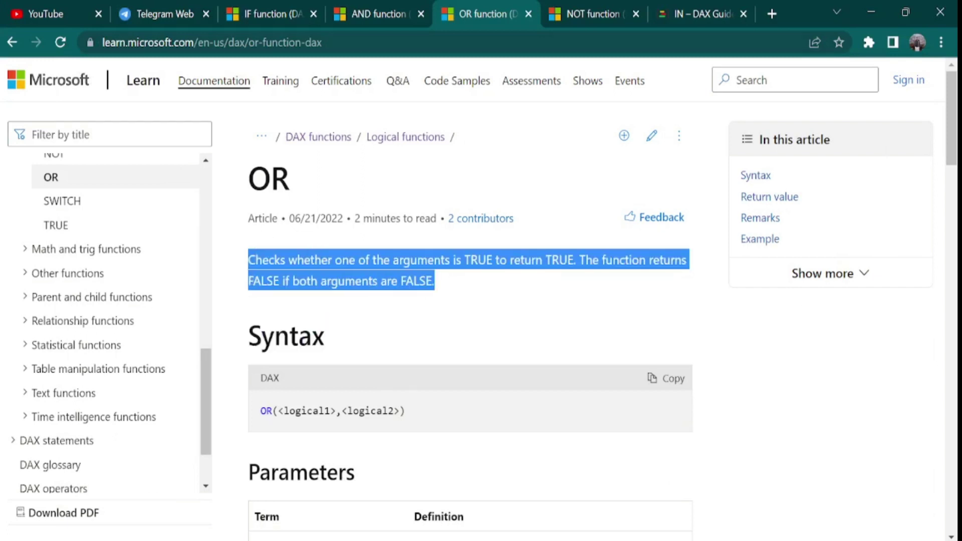
- Switch back to Power BI and copy the whole formula of the "and operator" column in the Sales 2 table
{"action": "key", "text": "alt+Tab"}
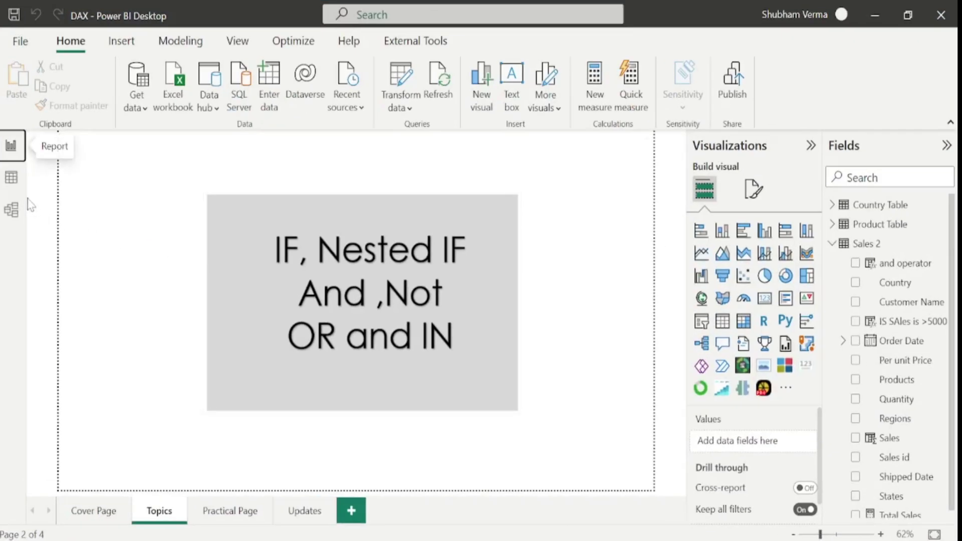
{"action": "left_click", "coordinate": [11, 179]}
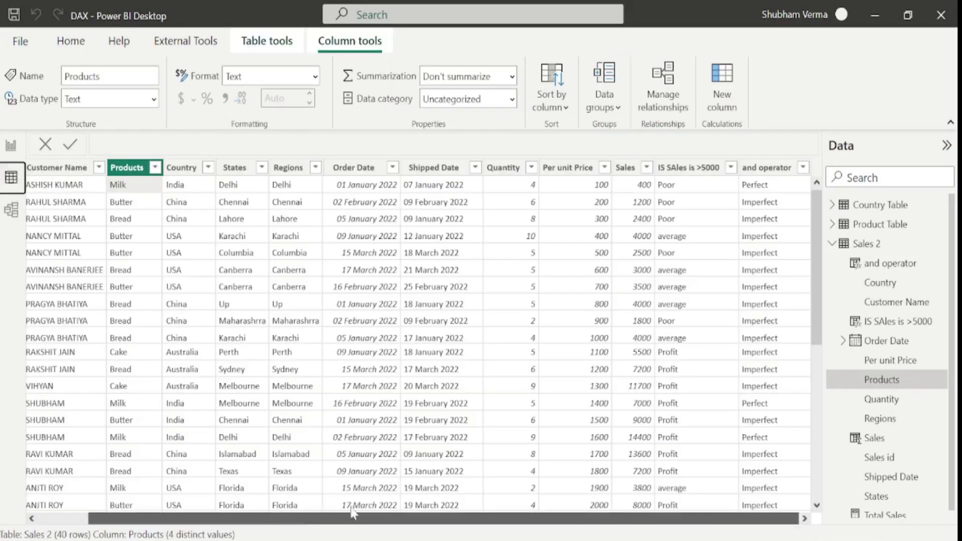
{"action": "left_click", "coordinate": [777, 169]}
{"action": "left_click_drag", "start_coordinate": [593, 143], "coordinate": [101, 142]}
{"action": "key", "text": "ctrl+c"}
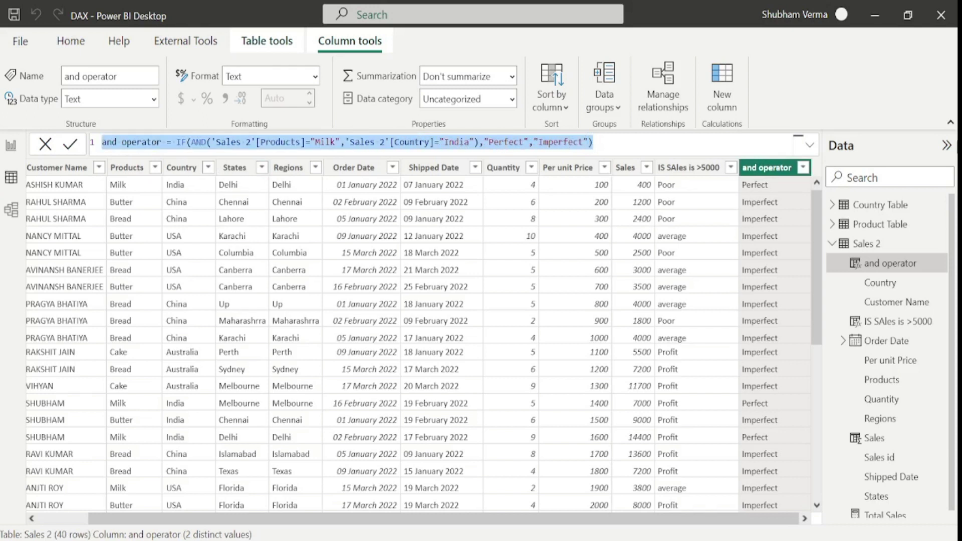
- Add a new calculated column, paste the copied formula into it, and rename the column "OR operator"
{"action": "left_click", "coordinate": [726, 89]}
{"action": "key", "text": "ctrl+v"}
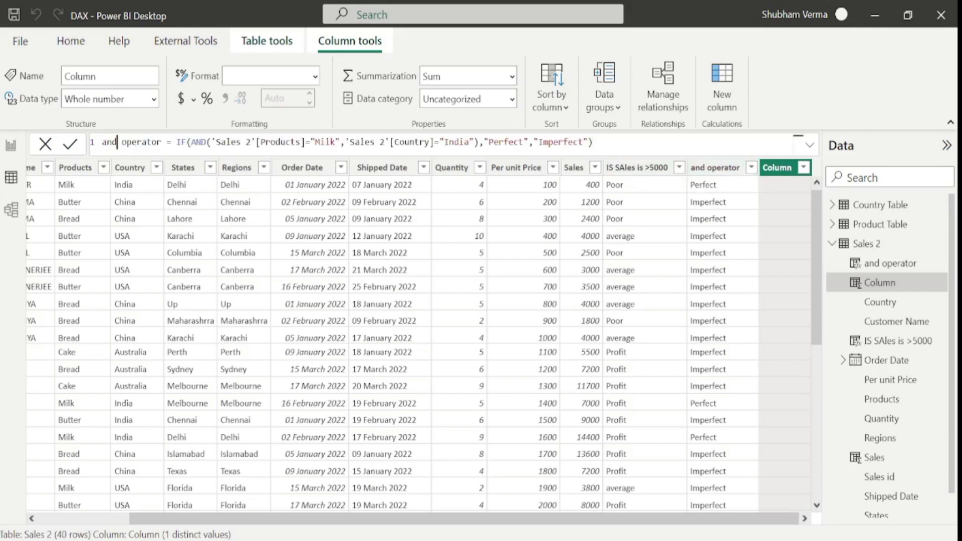
{"action": "key", "text": "BackSpace"}
{"action": "key", "text": "BackSpace"}
{"action": "key", "text": "BackSpace"}
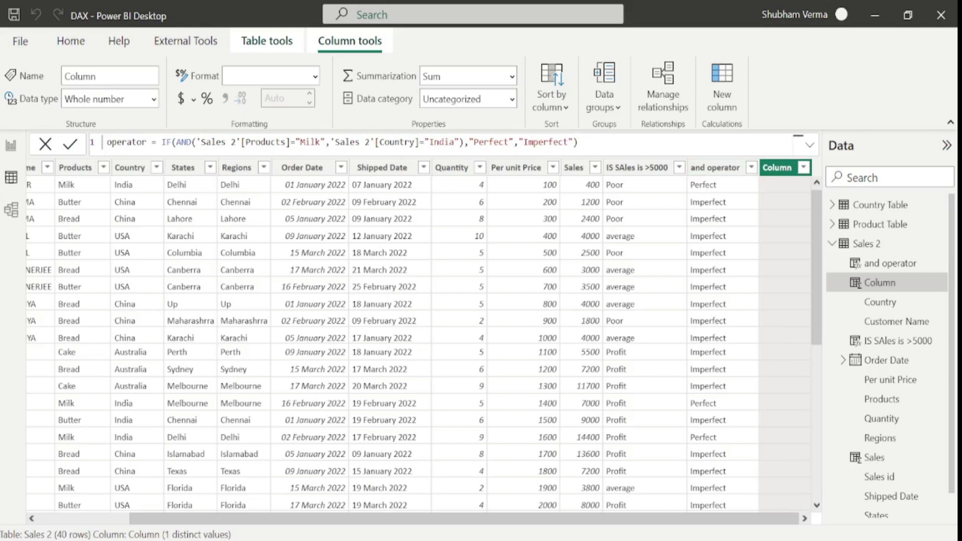
{"action": "type", "text": "OR"}
{"action": "key", "text": "ctrl+shift+Right"}
{"action": "key", "text": "Right"}
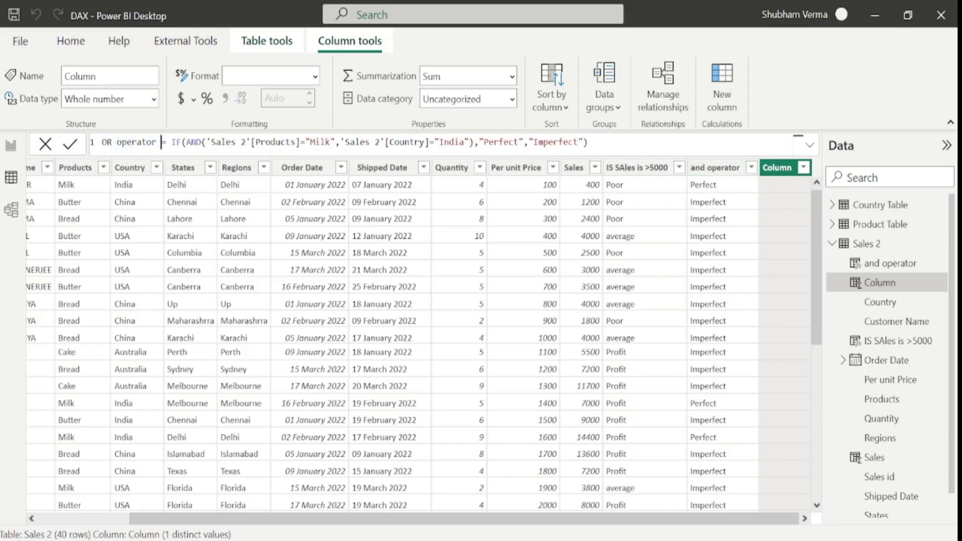
- Replace the AND function with Or in the pasted formula, commit it, and check the Products and Country values against the results
{"action": "key", "text": "Right"}
{"action": "key", "text": "Right"}
{"action": "key", "text": "Right"}
{"action": "key", "text": "Right"}
{"action": "key", "text": "Right"}
{"action": "key", "text": "Right"}
{"action": "key", "text": "Right"}
{"action": "key", "text": "Right"}
{"action": "key", "text": "ctrl+shift+Left"}
{"action": "key", "text": "BackSpace"}
{"action": "type", "text": "Or"}
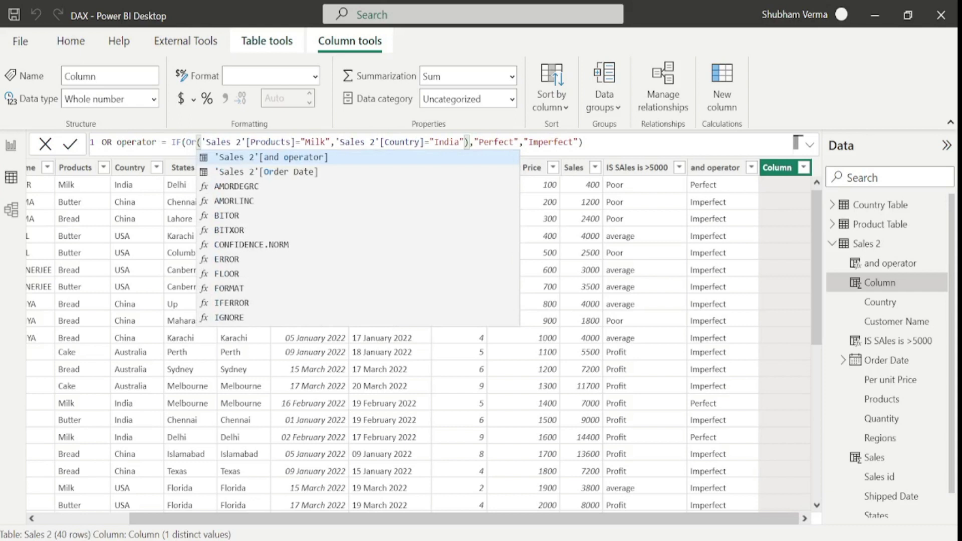
{"action": "left_click", "coordinate": [584, 141]}
{"action": "key", "text": "Return"}
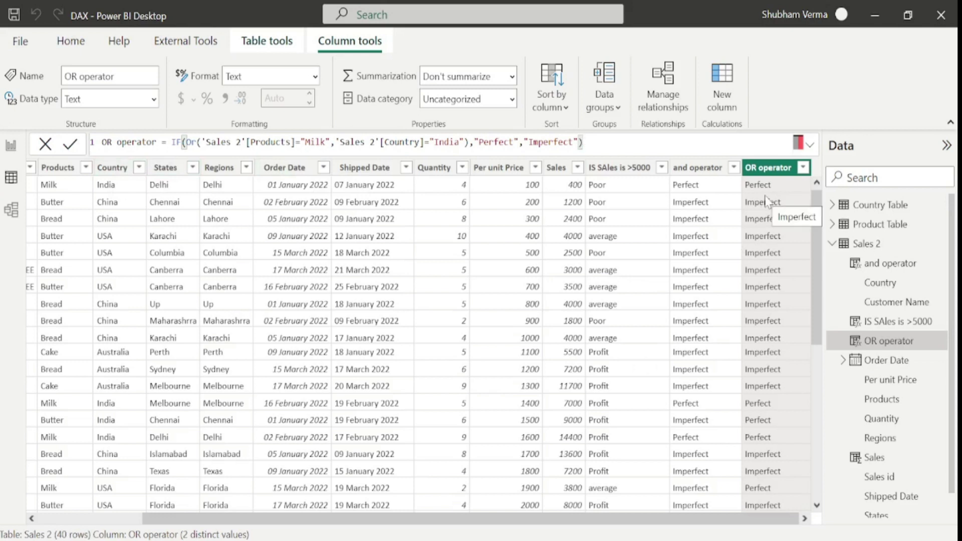
{"action": "left_click", "coordinate": [62, 488]}
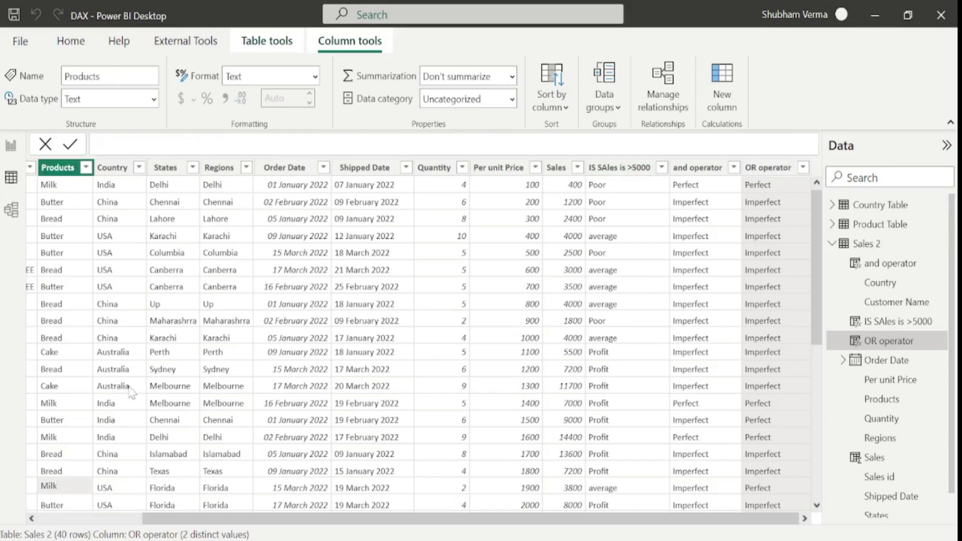
{"action": "left_click", "coordinate": [128, 491]}
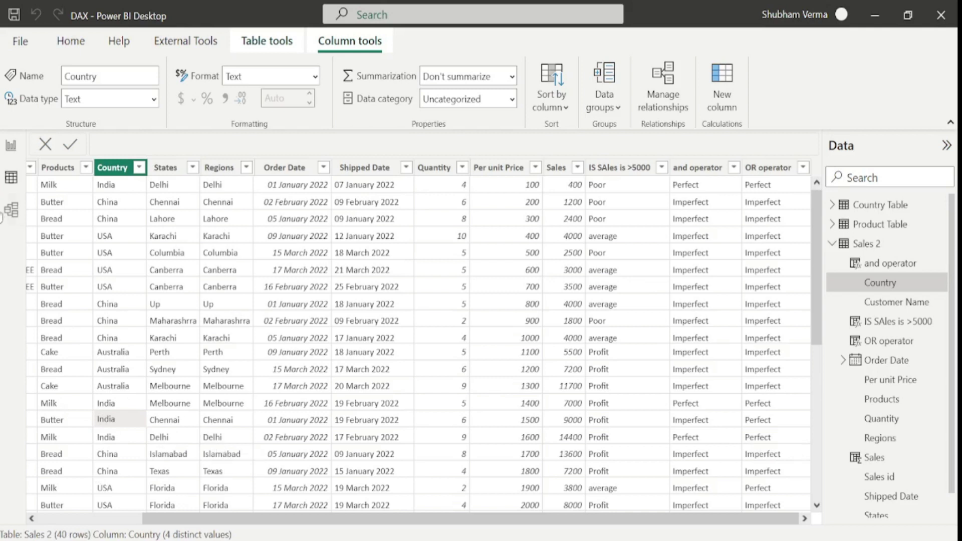
- Switch to the browser and open the NOT function's page in the Microsoft Learn DAX documentation
{"action": "left_click", "coordinate": [11, 148]}
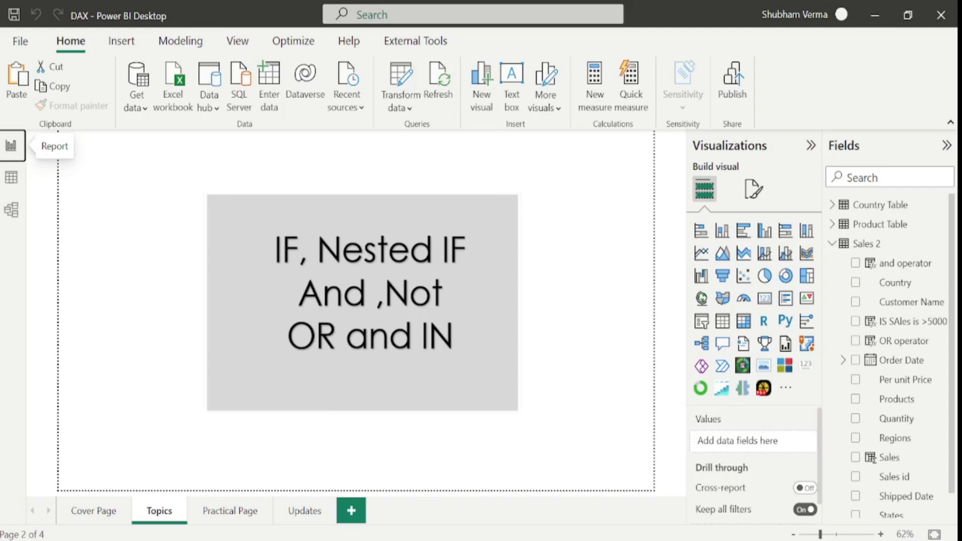
{"action": "left_click", "coordinate": [585, 537]}
{"action": "left_click", "coordinate": [573, 8]}
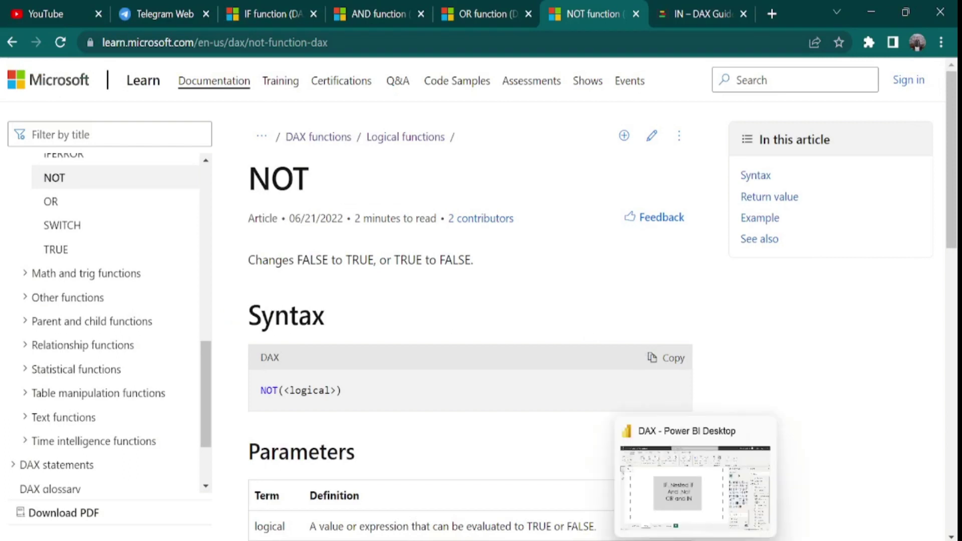
- Switch back to Power BI, add a calculated column named "if not oper" to Sales 2, and start its formula with an IF function
{"action": "left_click", "coordinate": [695, 540]}
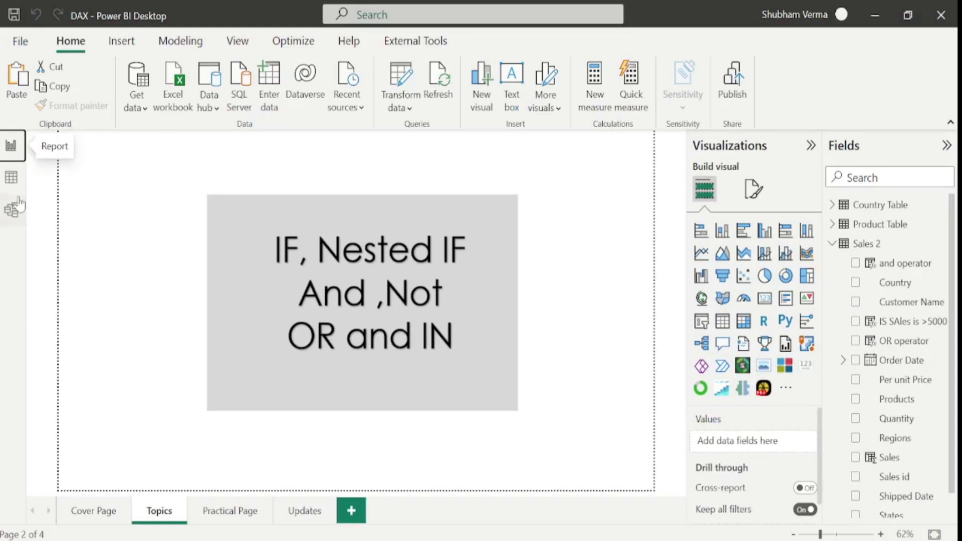
{"action": "left_click", "coordinate": [11, 178]}
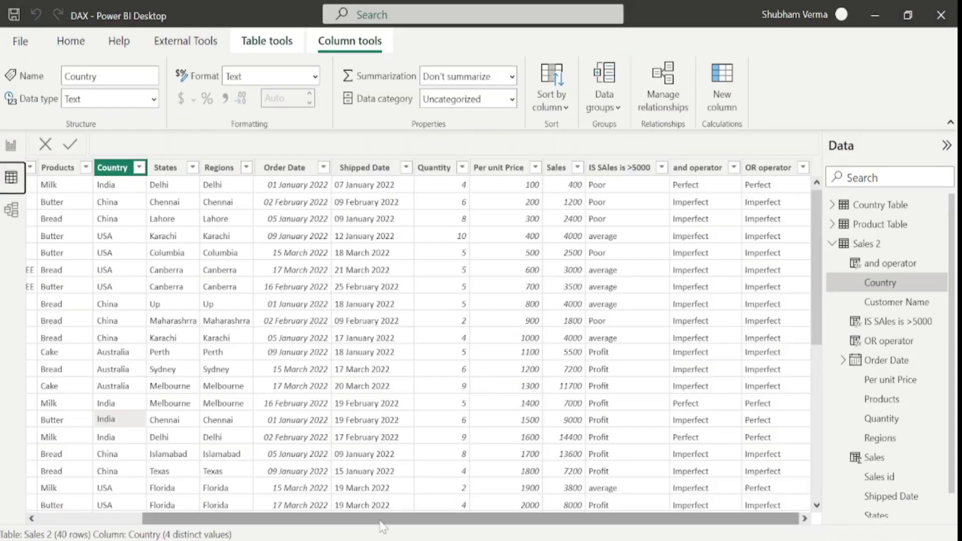
{"action": "left_click", "coordinate": [722, 95]}
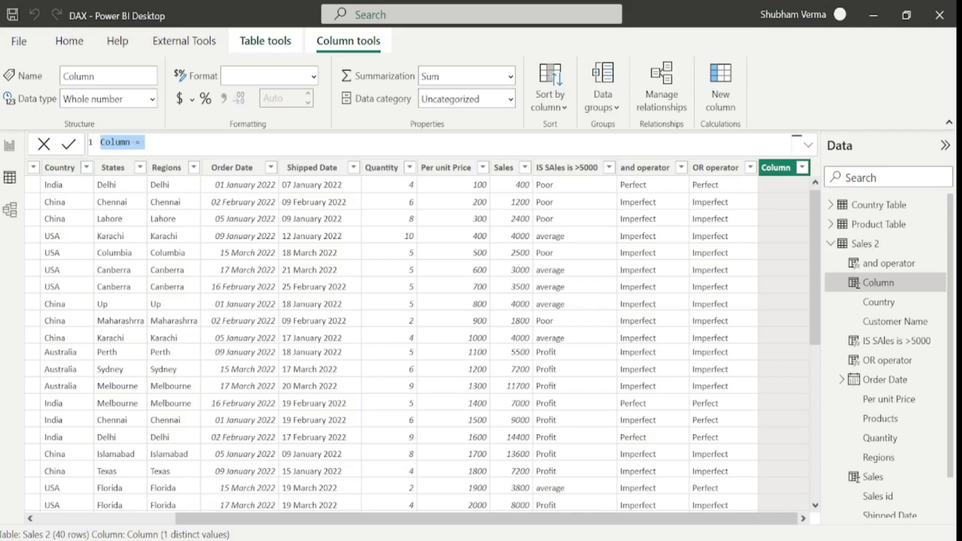
{"action": "key", "text": "End"}
{"action": "key", "text": "BackSpace"}
{"action": "key", "text": "BackSpace"}
{"action": "key", "text": "BackSpace"}
{"action": "key", "text": "BackSpace"}
{"action": "key", "text": "BackSpace"}
{"action": "key", "text": "BackSpace"}
{"action": "key", "text": "BackSpace"}
{"action": "key", "text": "BackSpace"}
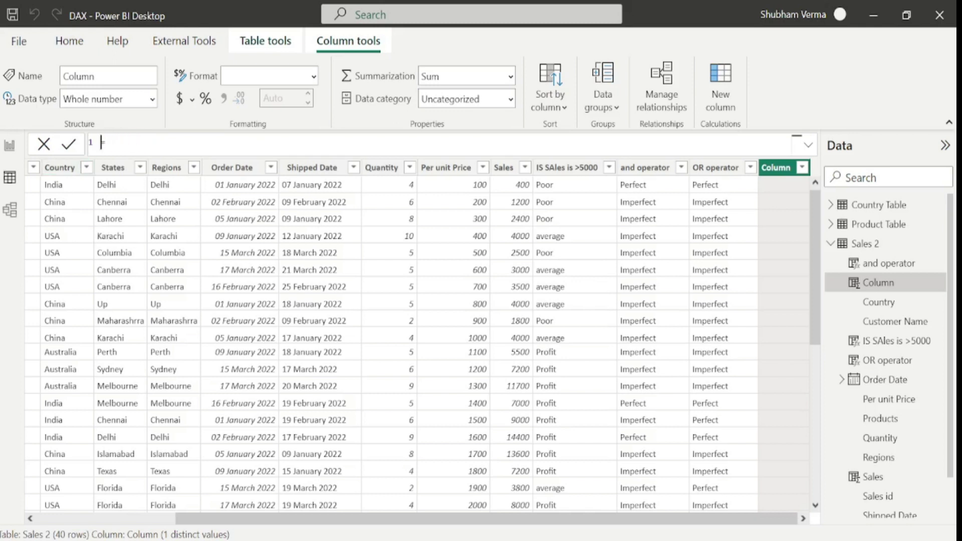
{"action": "key", "text": "BackSpace"}
{"action": "type", "text": "if r"}
{"action": "type", "text": "ot oper"}
{"action": "type", "text": "= "}
{"action": "type", "text": "IF("}
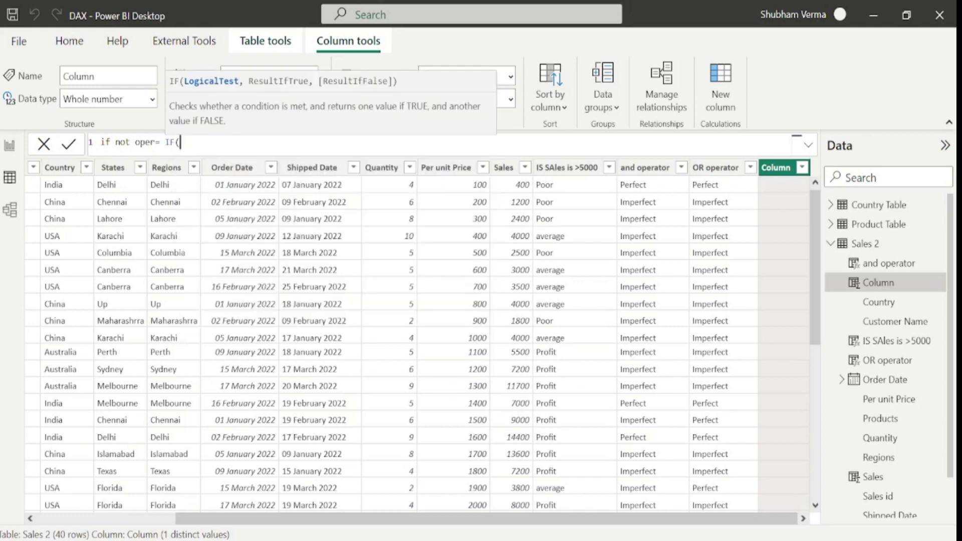
- Use NOT('Sales 2'[Country]="China") as the logical test of the IF function in the "if not oper" formula
{"action": "type", "text": "not"}
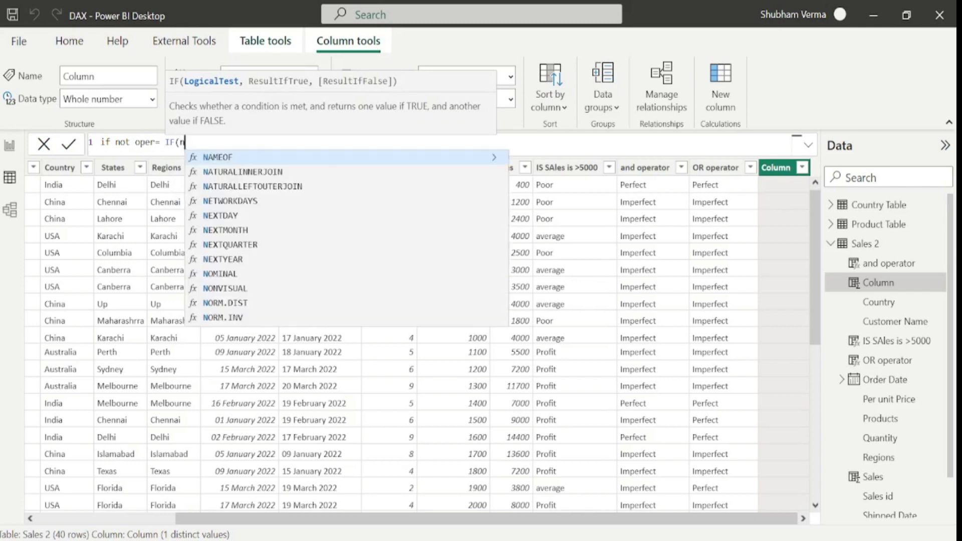
{"action": "key", "text": "Tab"}
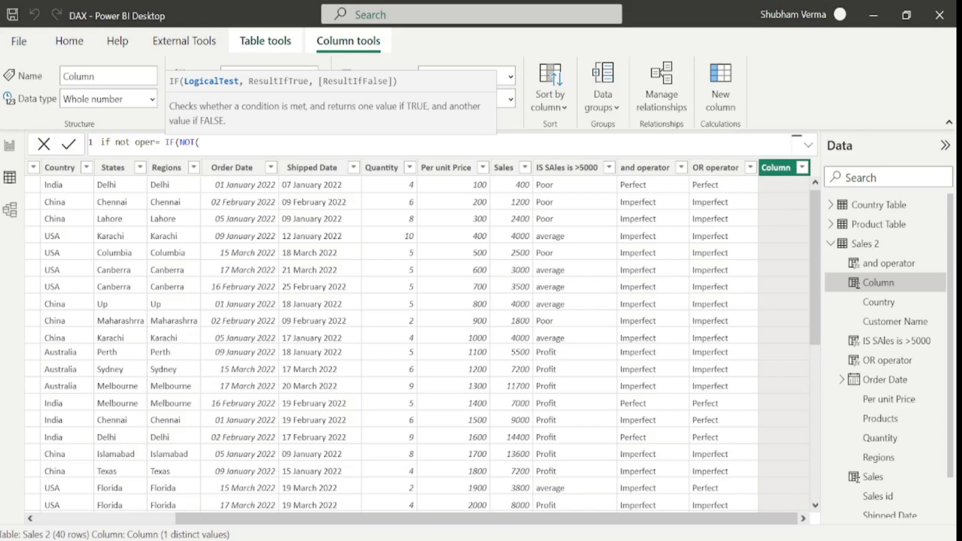
{"action": "type", "text": "countrt"}
{"action": "key", "text": "BackSpace"}
{"action": "key", "text": "BackSpace"}
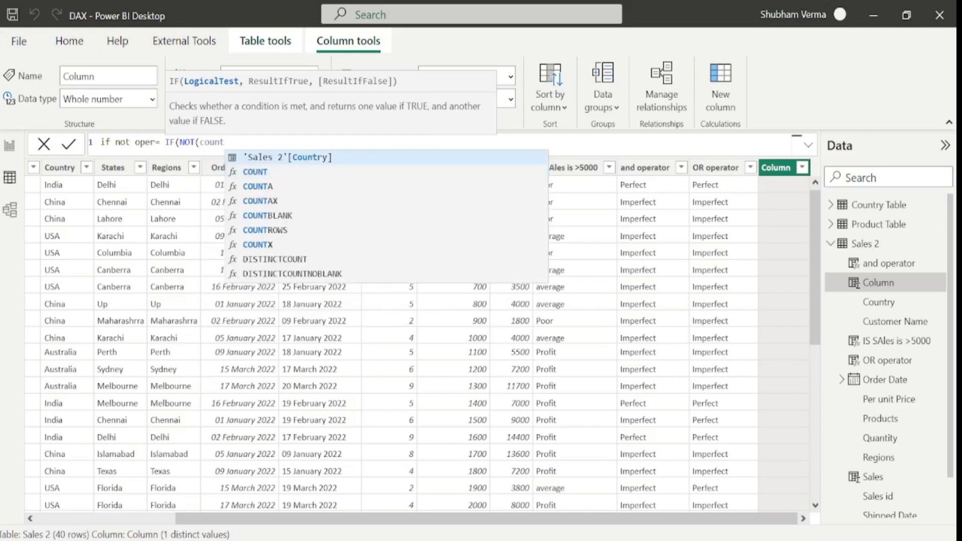
{"action": "key", "text": "Tab"}
{"action": "type", "text": "="}
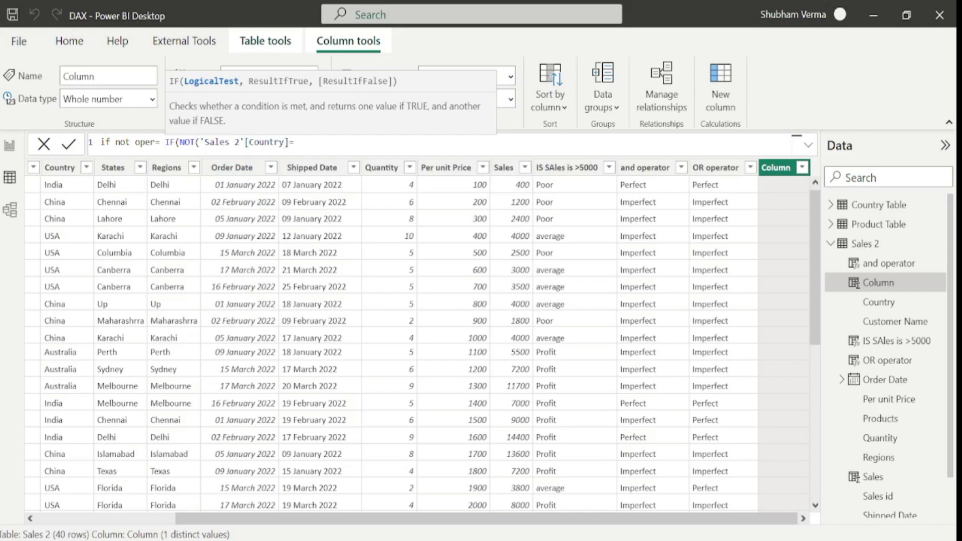
{"action": "type", "text": "\"China\")"}
- Complete the IF formula with "Good" as the true result and "Bad" as the false result, and commit it
{"action": "type", "text": ",\"Good\","}
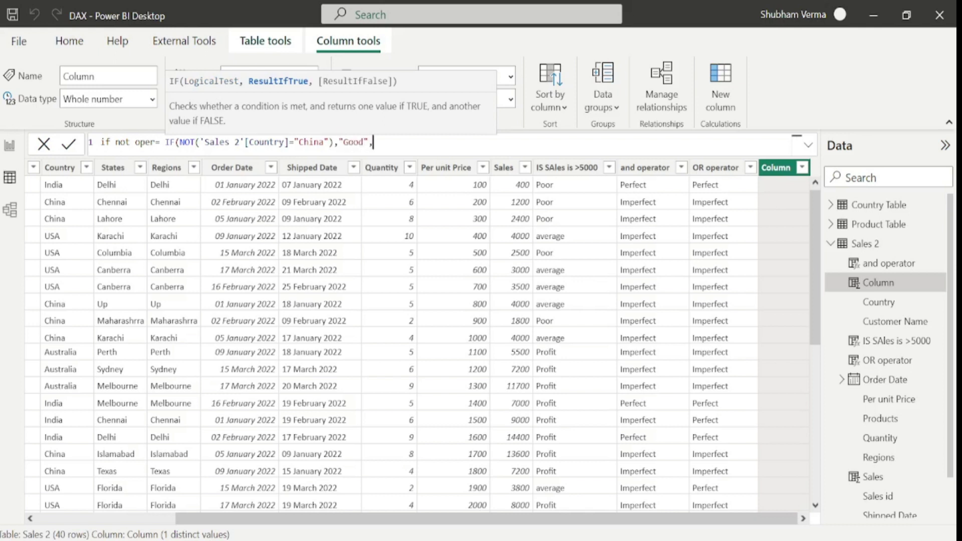
{"action": "type", "text": "\"Bad\")"}
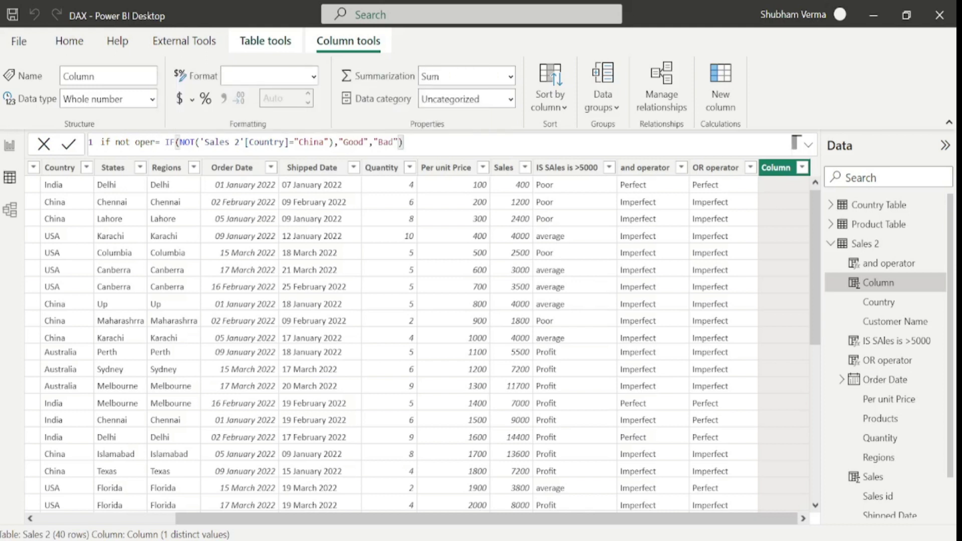
{"action": "key", "text": "Return"}
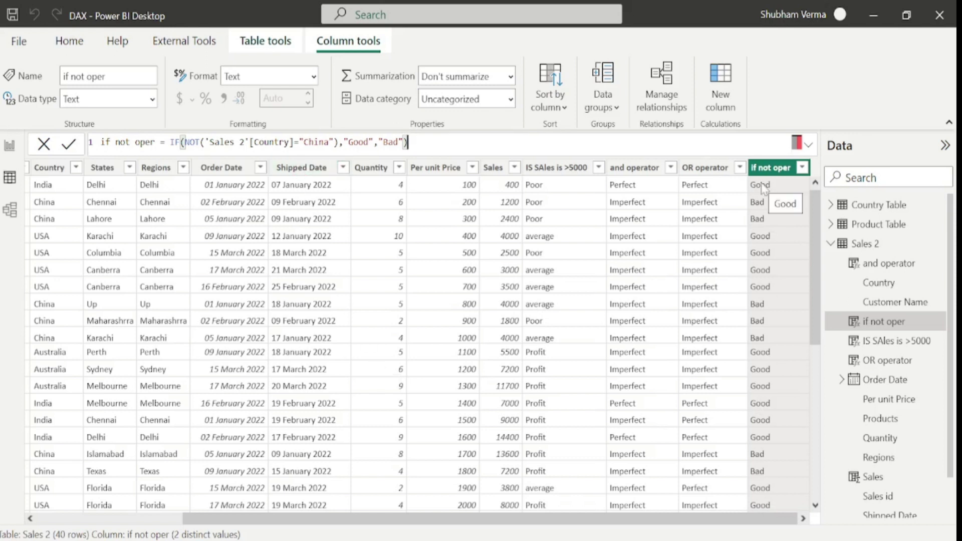
- Copy the whole "if not oper" formula and paste it into a new calculated column in Sales 2
{"action": "key", "text": "ctrl+a"}
{"action": "key", "text": "ctrl+c"}
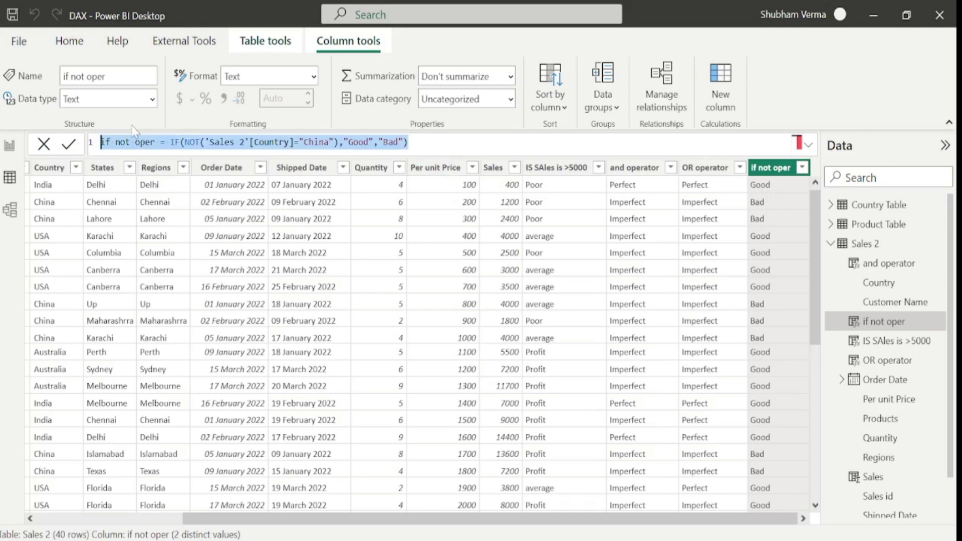
{"action": "left_click", "coordinate": [721, 96]}
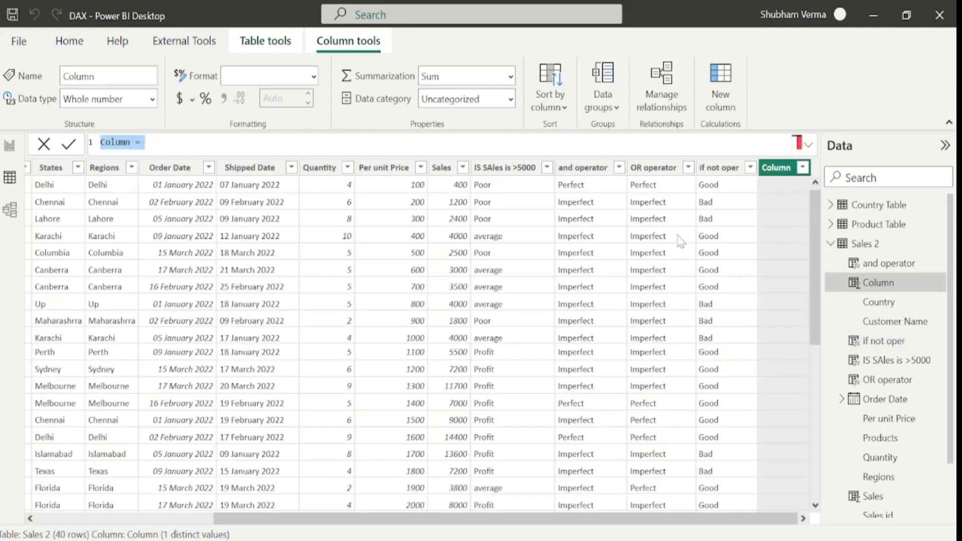
{"action": "key", "text": "ctrl+v"}
- Commit the pasted formula without its NOT function as column "if not oper 2", and compare it with the "if not oper" column
{"action": "left_click", "coordinate": [199, 143]}
{"action": "key", "text": "BackSpace"}
{"action": "key", "text": "BackSpace"}
{"action": "key", "text": "BackSpace"}
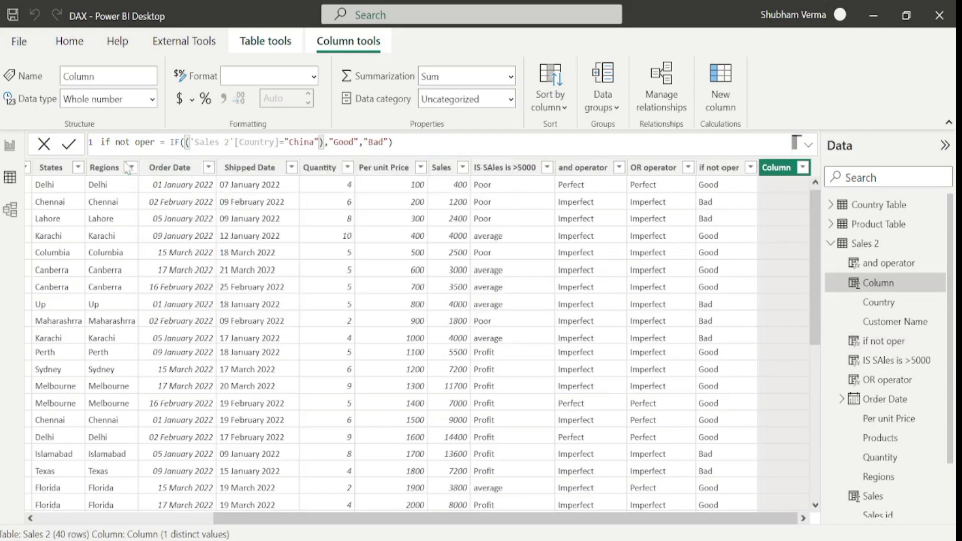
{"action": "left_click", "coordinate": [155, 142]}
{"action": "type", "text": "2"}
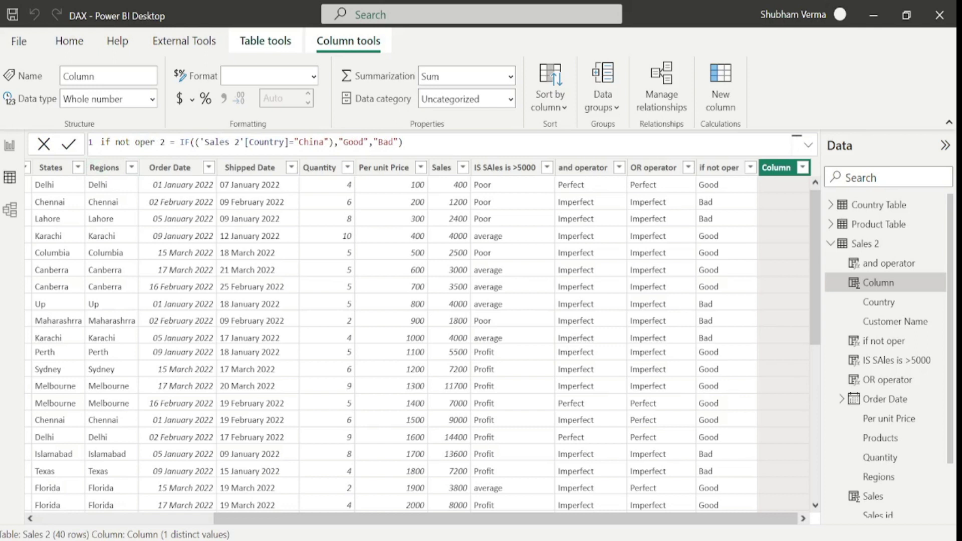
{"action": "key", "text": "Return"}
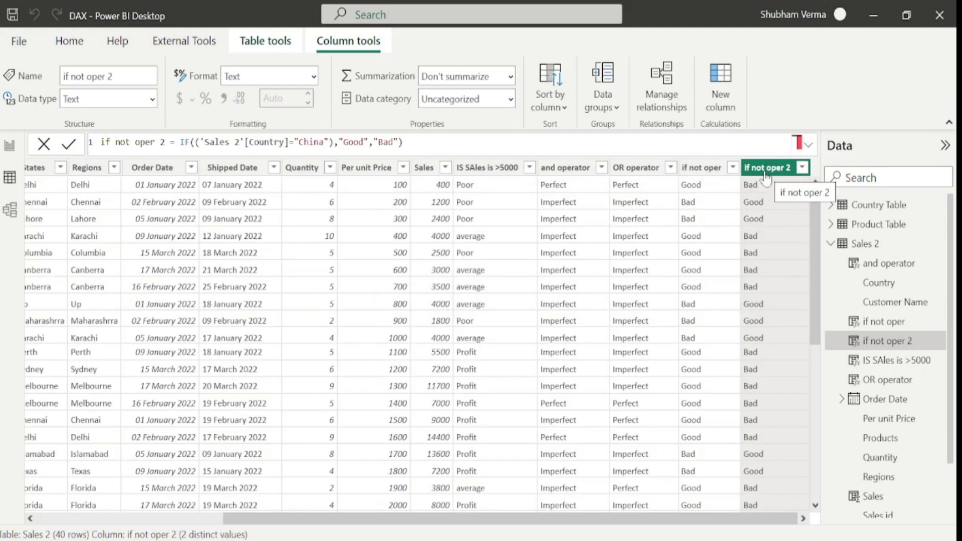
{"action": "left_click", "coordinate": [706, 170]}
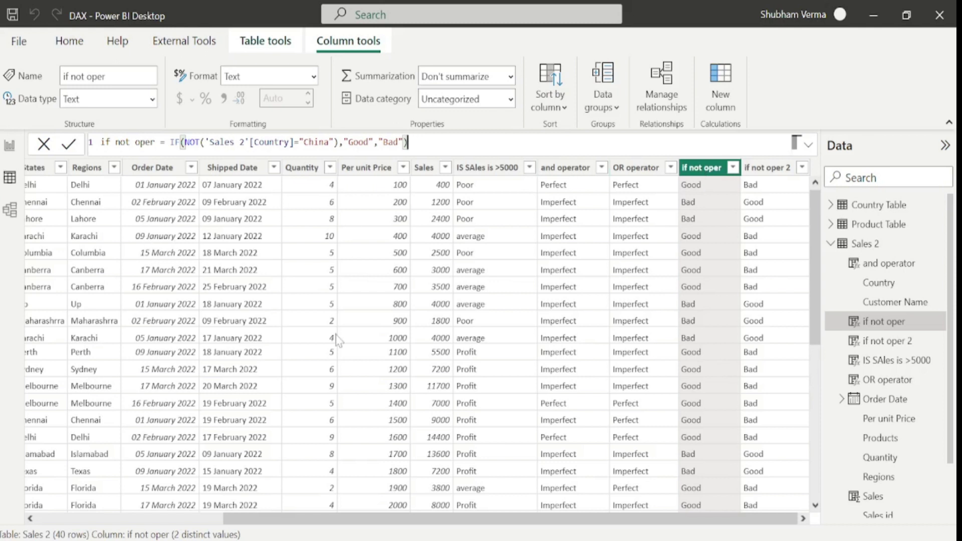
- Check the report's Topics page, switch to the browser, and examine the IN operator's description and "Red", "Black" example in DAX Guide
{"action": "left_click", "coordinate": [10, 147]}
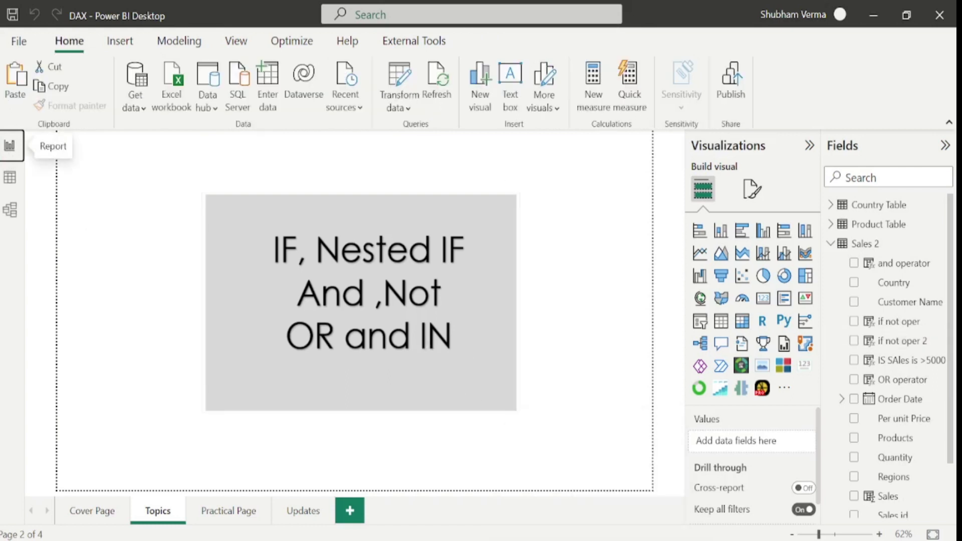
{"action": "key", "text": "alt+Tab"}
{"action": "left_click", "coordinate": [721, 11]}
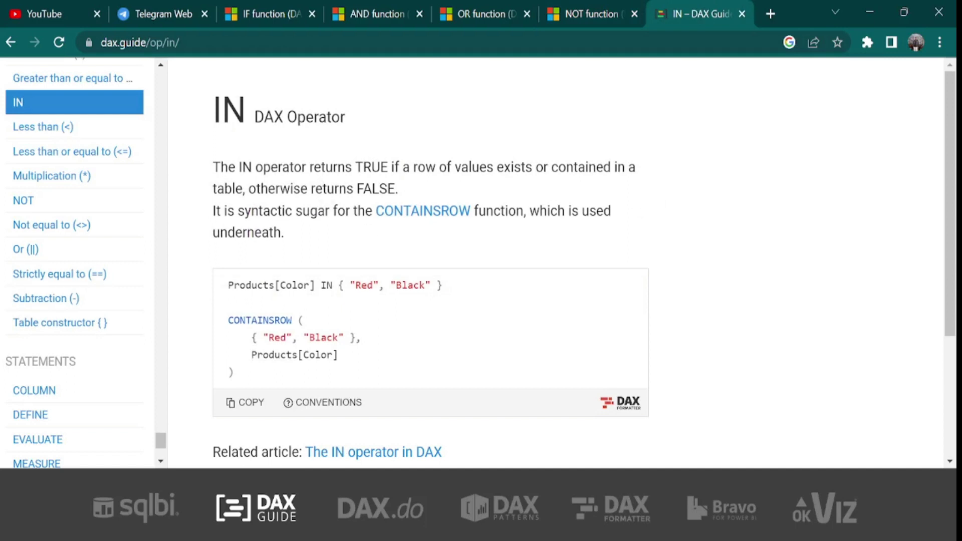
{"action": "left_click_drag", "start_coordinate": [215, 210], "coordinate": [294, 239]}
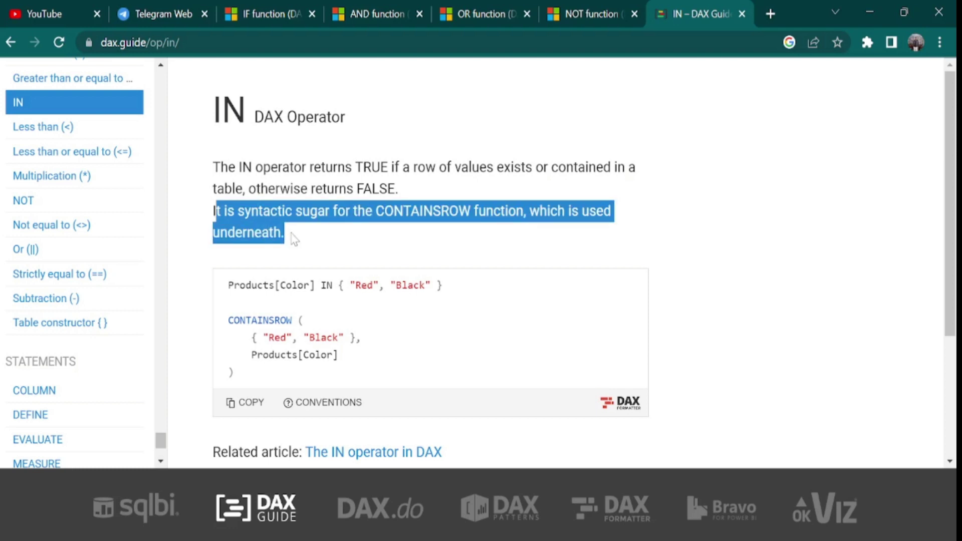
{"action": "left_click", "coordinate": [330, 246]}
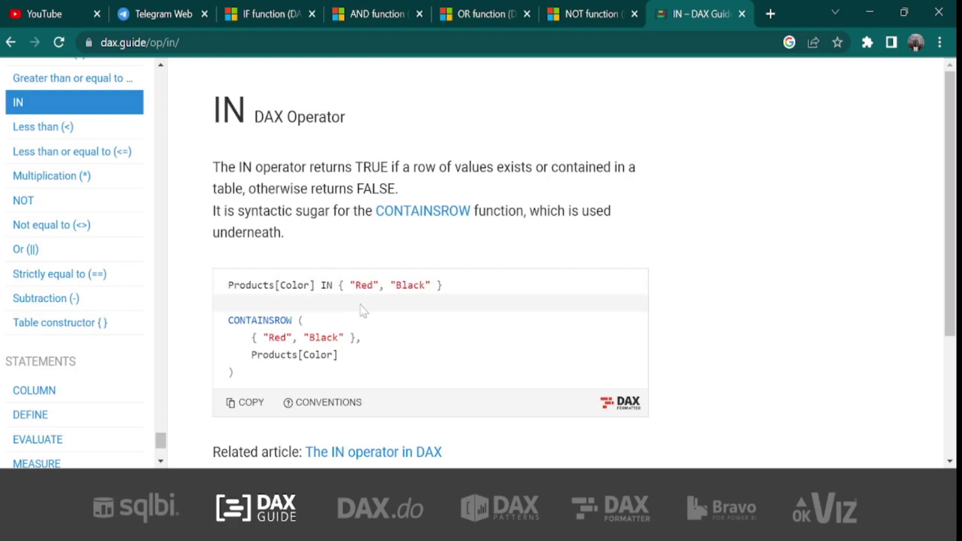
{"action": "left_click_drag", "start_coordinate": [389, 286], "coordinate": [438, 292]}
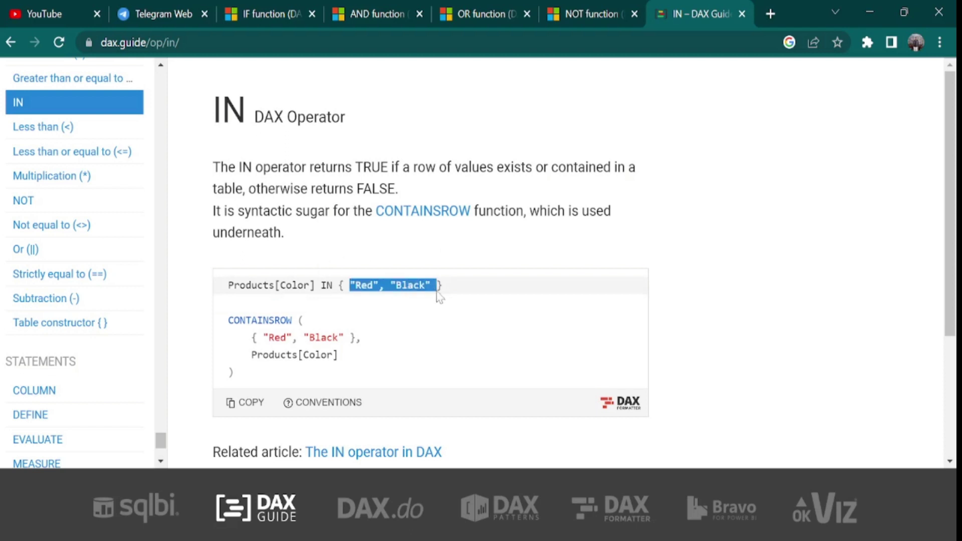
{"action": "left_click", "coordinate": [440, 296]}
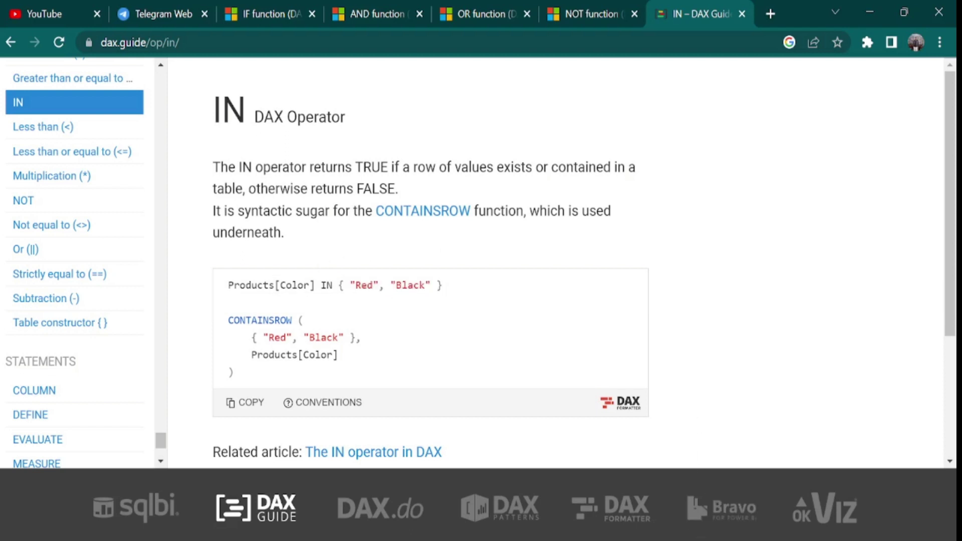
- Switch back to Power BI and delete the "if not oper 2" column from the Sales 2 table
{"action": "key", "text": "alt+Tab"}
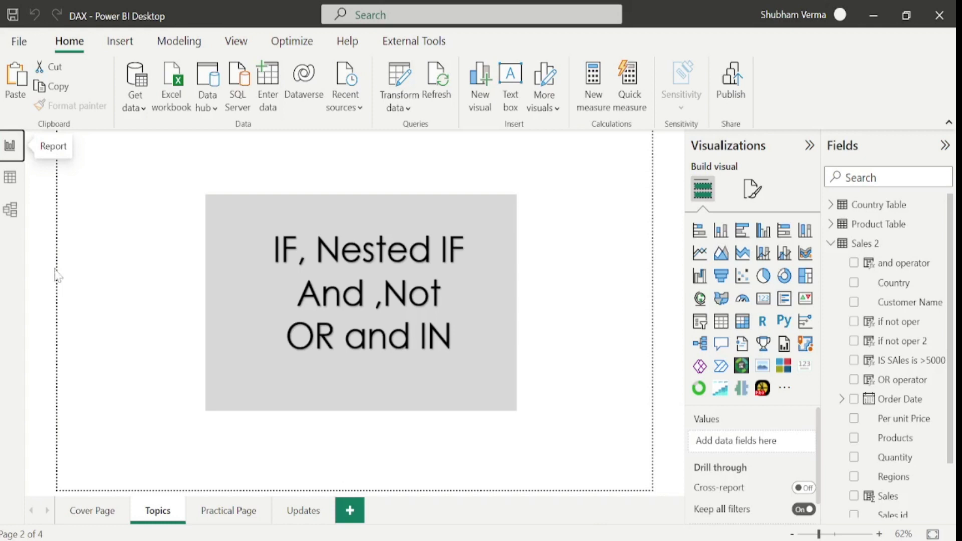
{"action": "left_click", "coordinate": [8, 181]}
{"action": "left_click", "coordinate": [760, 170]}
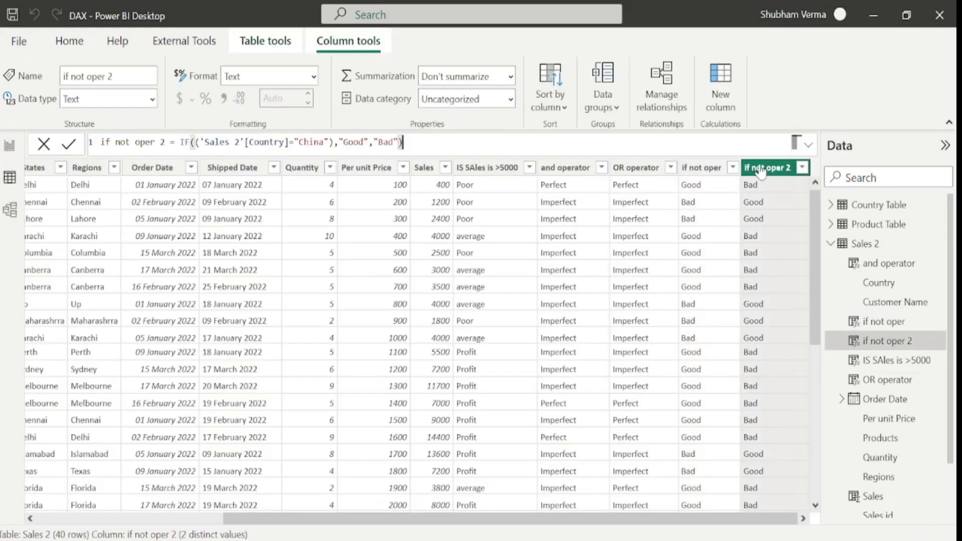
{"action": "right_click", "coordinate": [760, 171]}
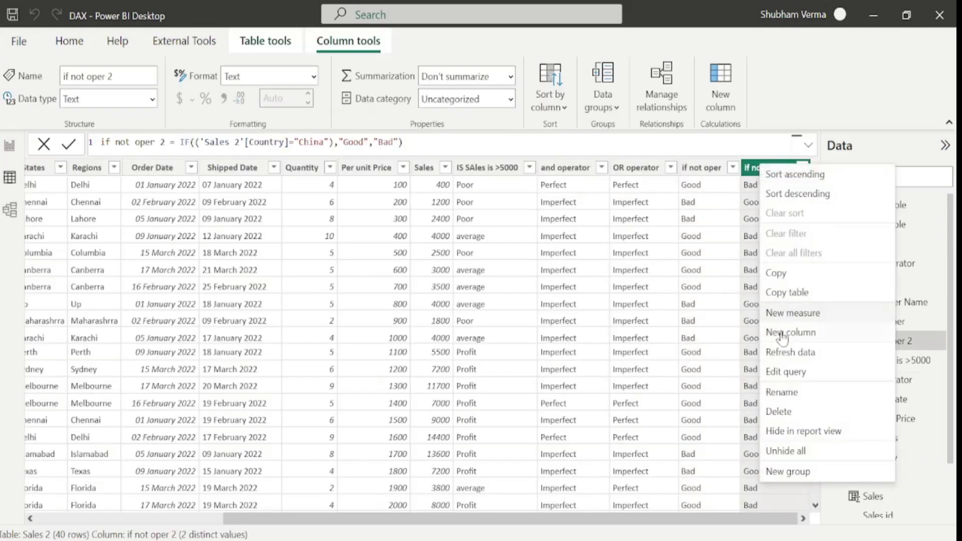
{"action": "left_click", "coordinate": [781, 411]}
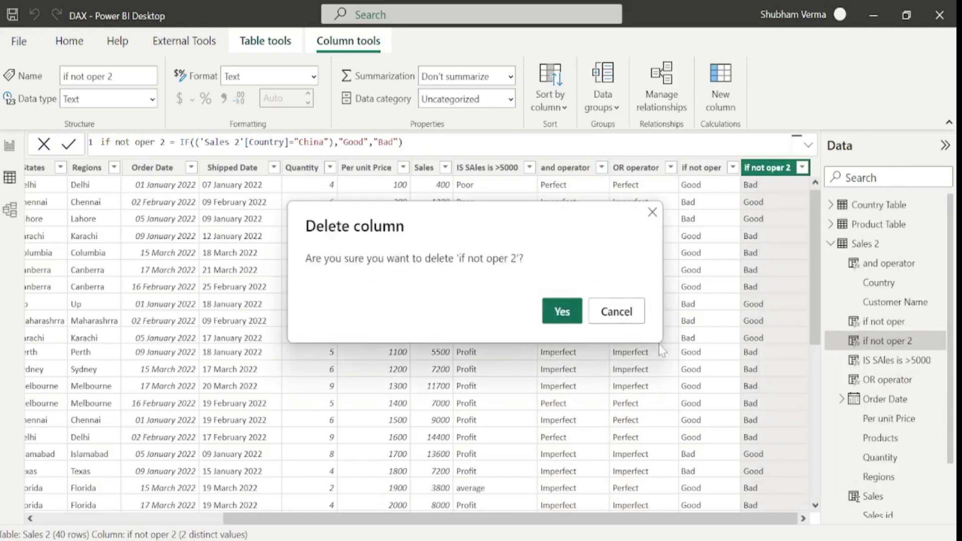
{"action": "left_click", "coordinate": [559, 311]}
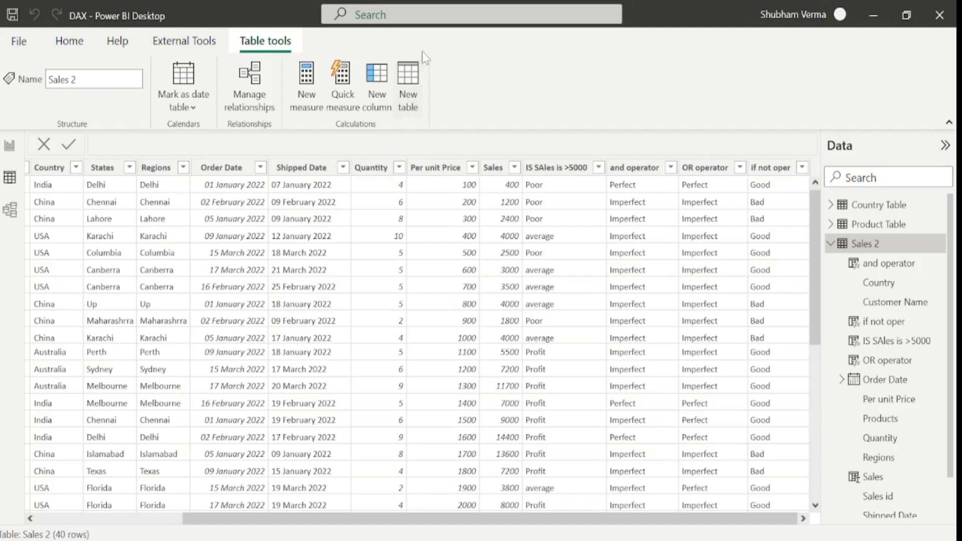
- Add a new calculated column to Sales 2 and name it "total sales of china" in its formula
{"action": "left_click", "coordinate": [375, 100]}
{"action": "key", "text": "BackSpace"}
{"action": "key", "text": "BackSpace"}
{"action": "key", "text": "BackSpace"}
{"action": "key", "text": "BackSpace"}
{"action": "key", "text": "BackSpace"}
{"action": "key", "text": "BackSpace"}
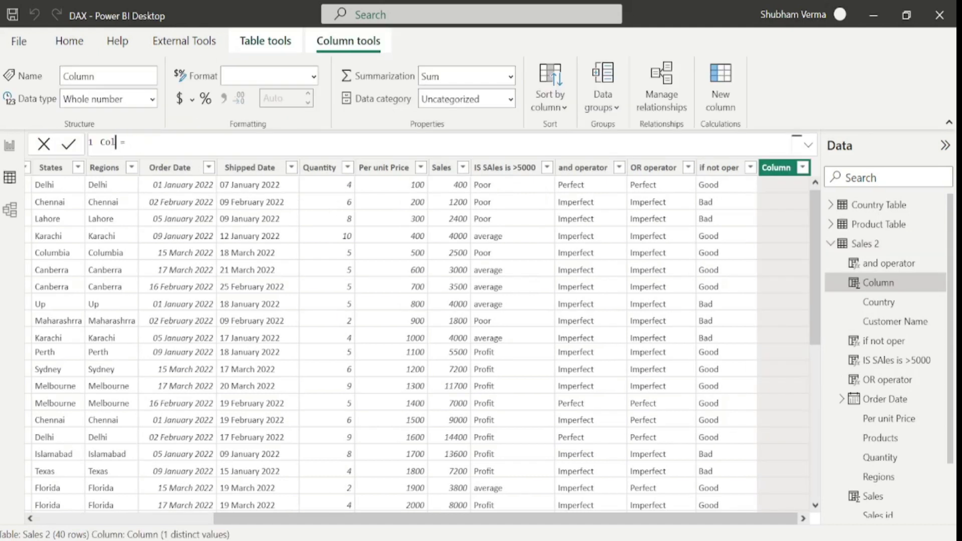
{"action": "type", "text": "total sales of china"}
{"action": "key", "text": "End"}
- Enter and commit a CALCULATE formula that evaluates [Total Sales] with the filter 'Sales 2'[Country]="China"
{"action": "type", "text": "calc"}
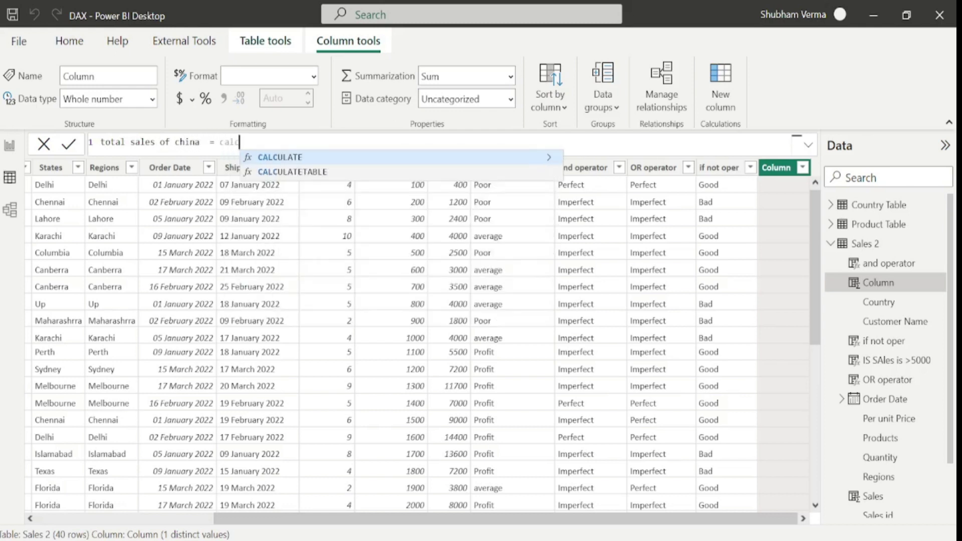
{"action": "key", "text": "Tab"}
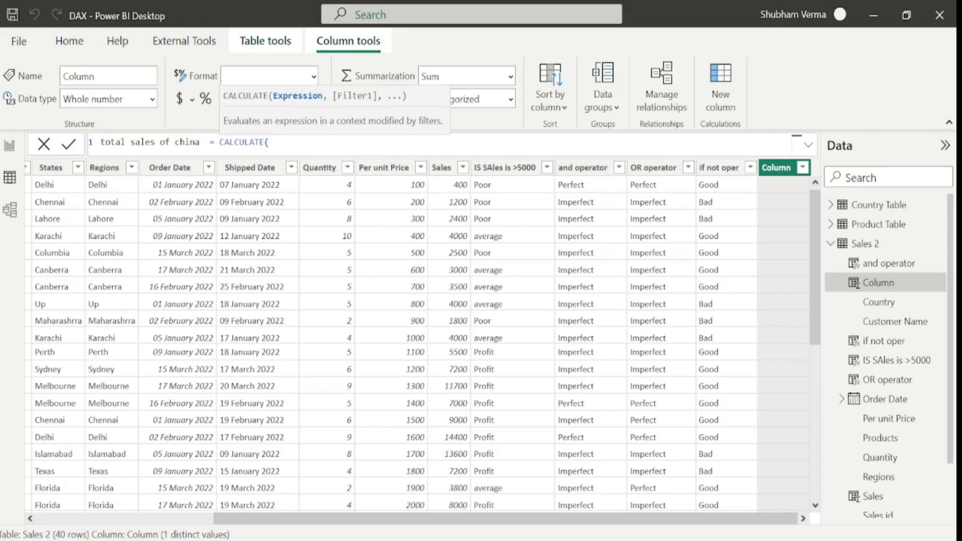
{"action": "type", "text": "tota"}
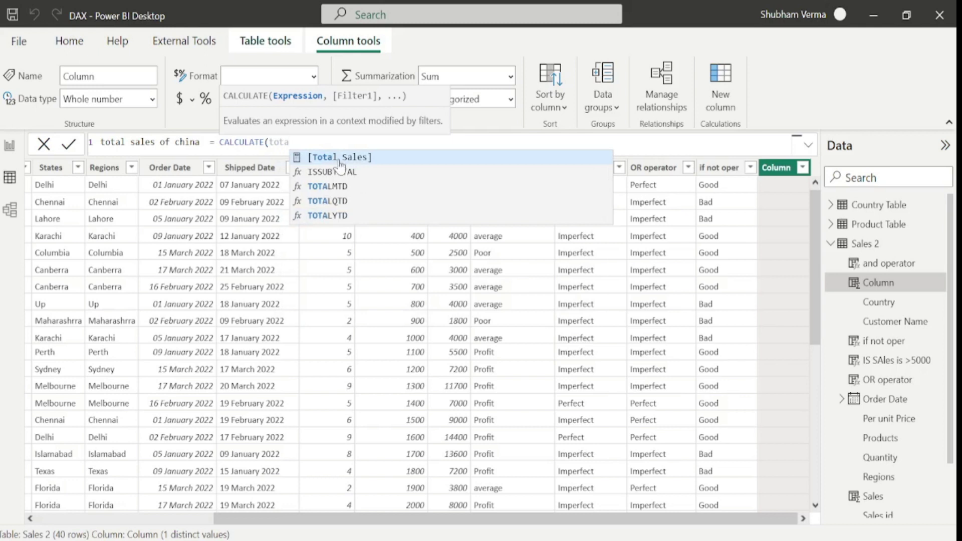
{"action": "left_click", "coordinate": [340, 159]}
{"action": "type", "text": ","}
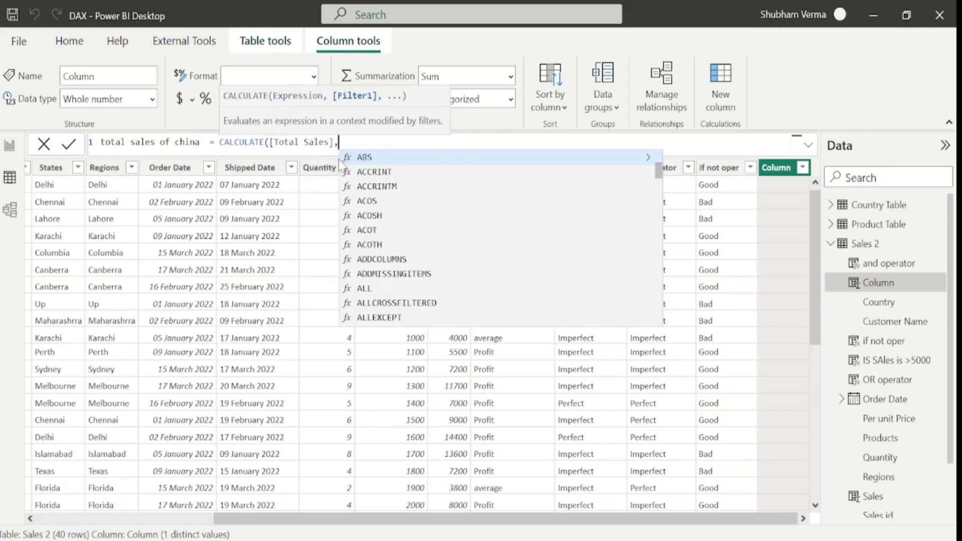
{"action": "type", "text": "count"}
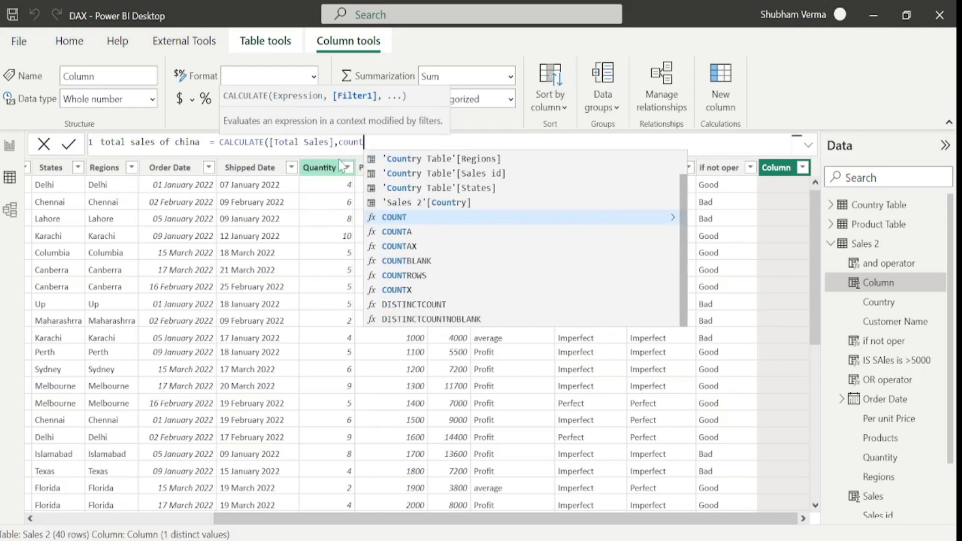
{"action": "key", "text": "Up"}
{"action": "key", "text": "Tab"}
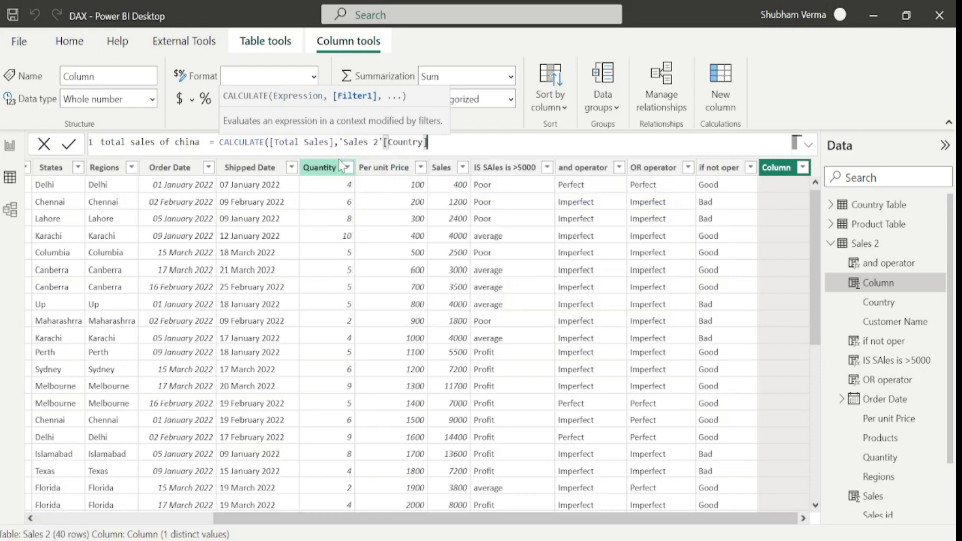
{"action": "type", "text": "=\"China\")"}
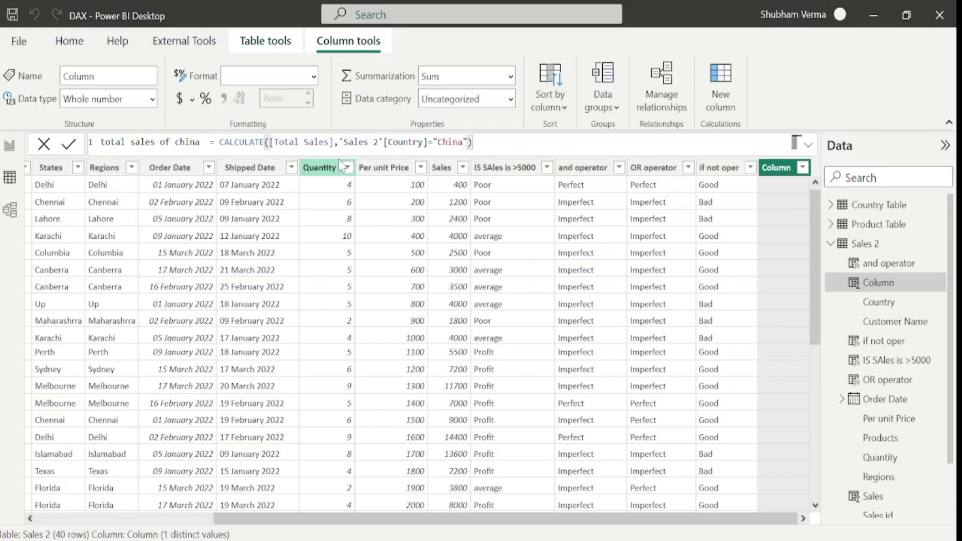
{"action": "key", "text": "Return"}
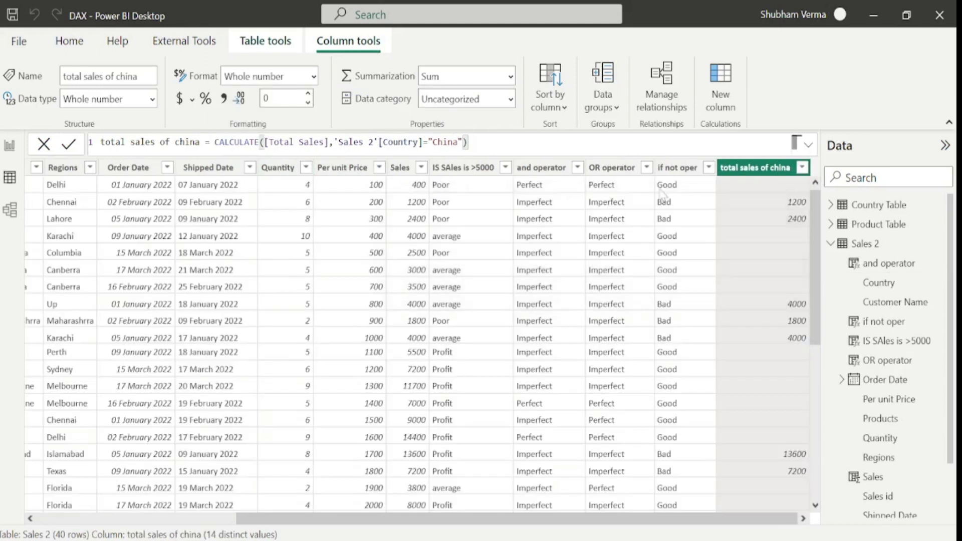
- Delete the "if not oper" and "OR operator" columns from the Sales 2 table
{"action": "right_click", "coordinate": [674, 167]}
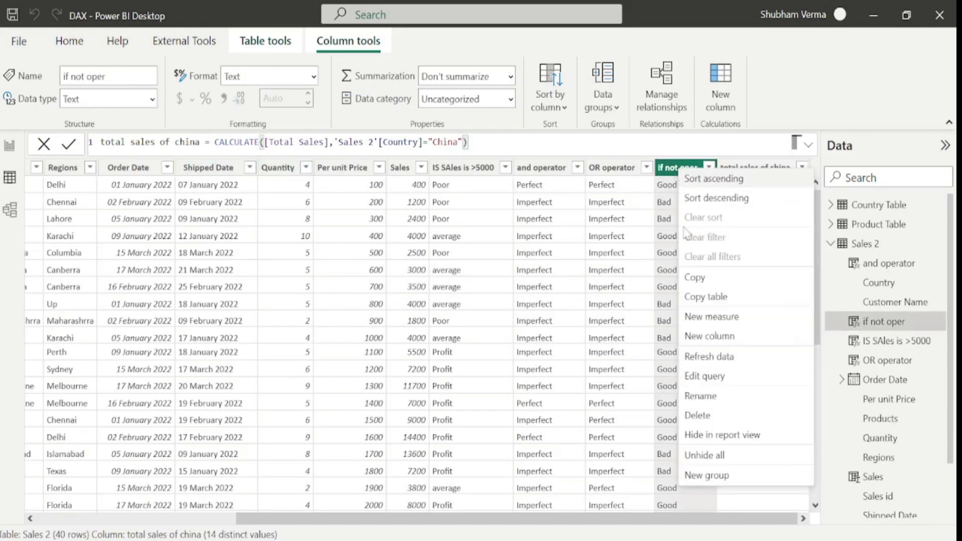
{"action": "left_click", "coordinate": [696, 415]}
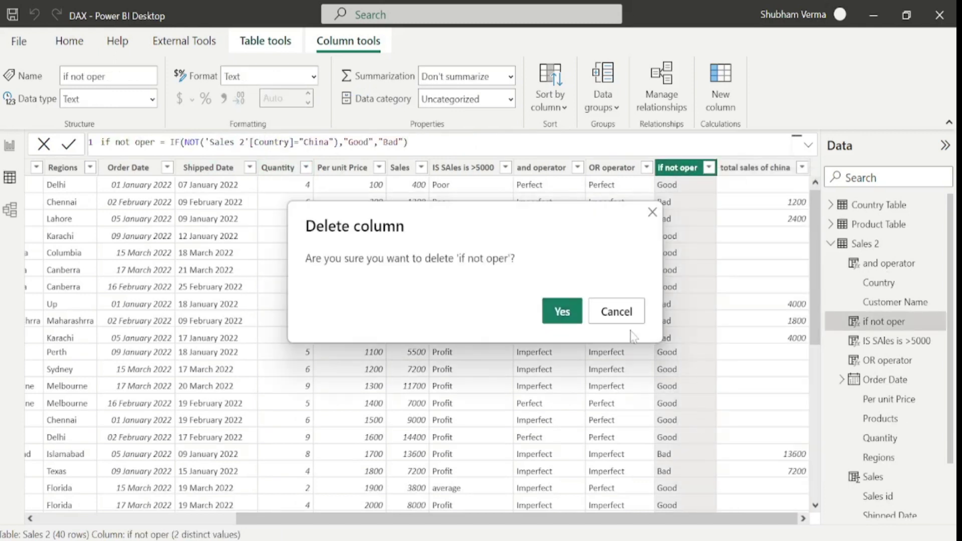
{"action": "left_click", "coordinate": [562, 311]}
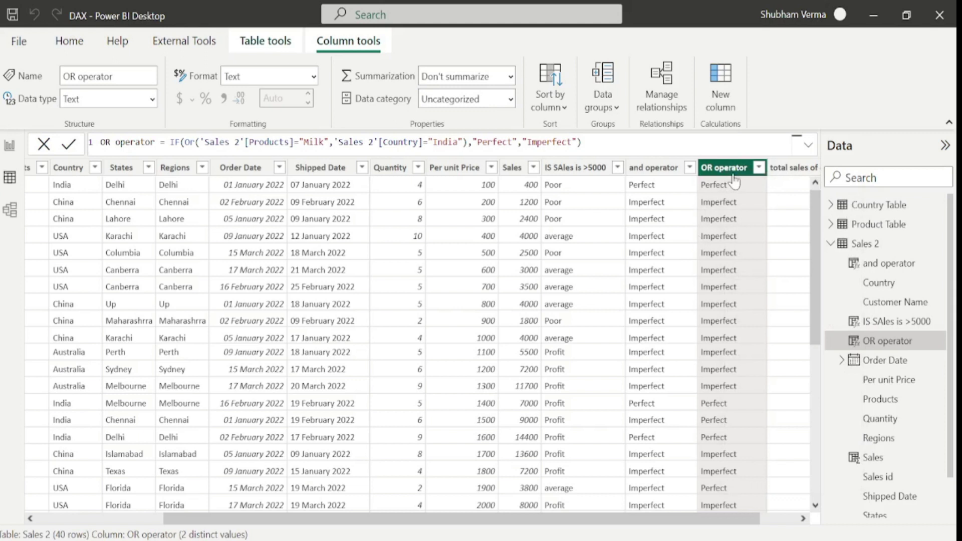
{"action": "right_click", "coordinate": [731, 173]}
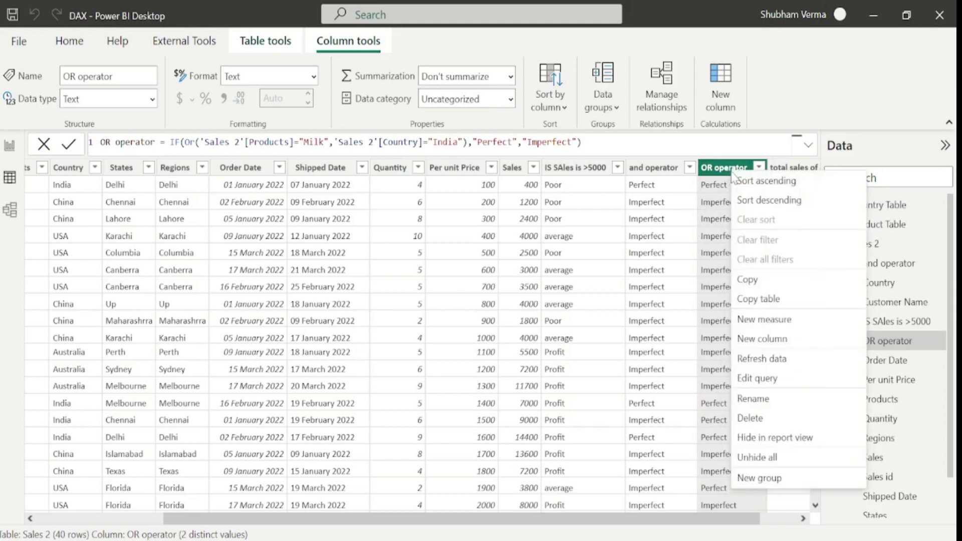
{"action": "left_click", "coordinate": [756, 418]}
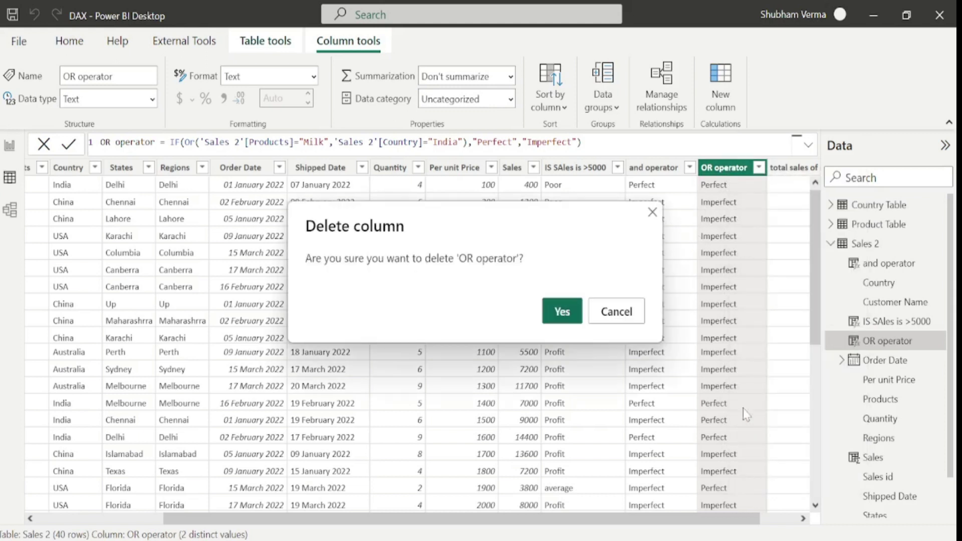
{"action": "left_click", "coordinate": [575, 313]}
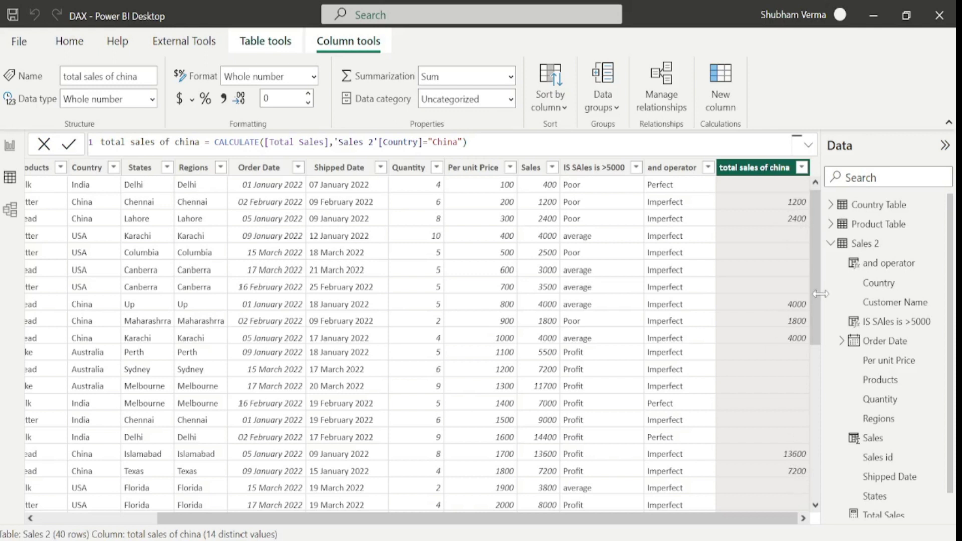
- Try to extend the "total sales of china" formula by adding "USA" after 'Sales 2'[Country]="China" as another CALCULATE argument
{"action": "left_click_drag", "start_coordinate": [815, 277], "coordinate": [797, 143]}
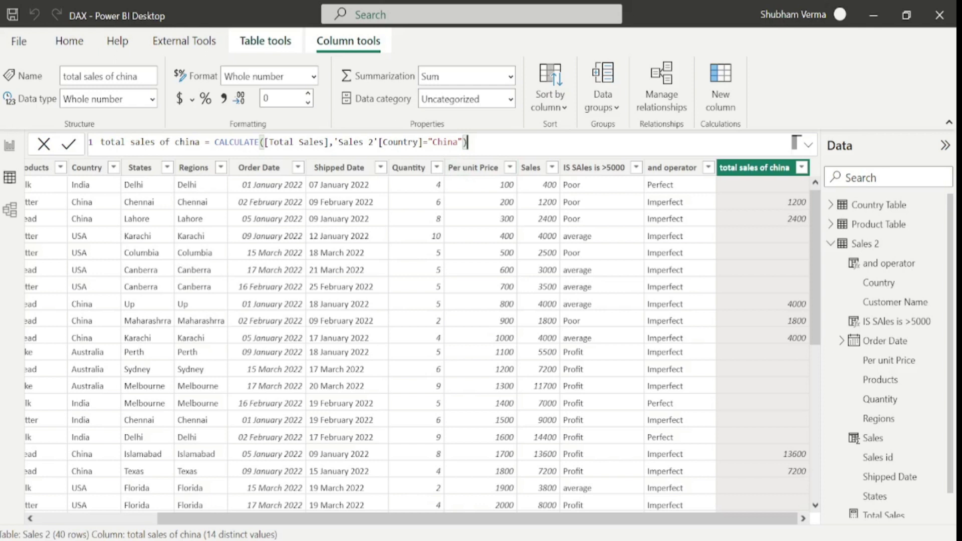
{"action": "key", "text": "BackSpace"}
{"action": "type", "text": ",'"}
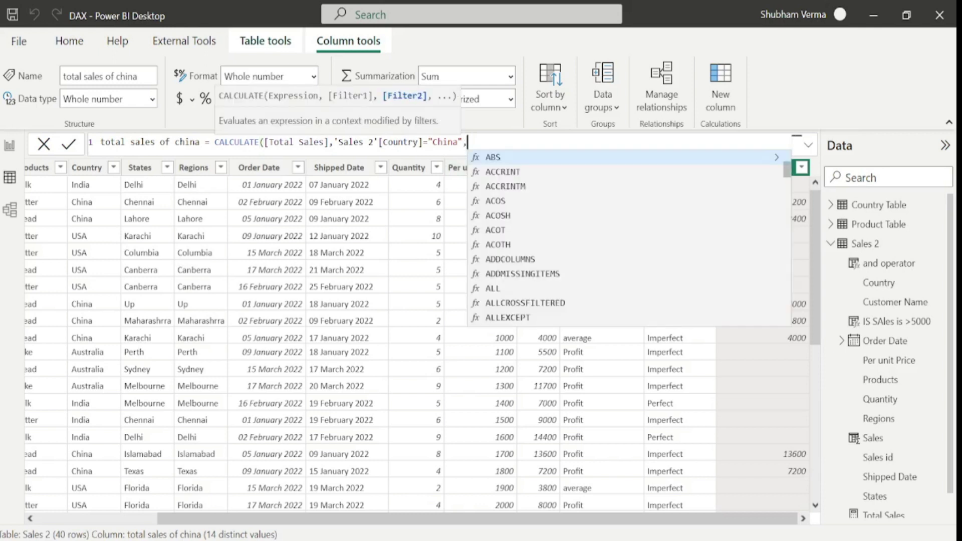
{"action": "type", "text": "USA\""}
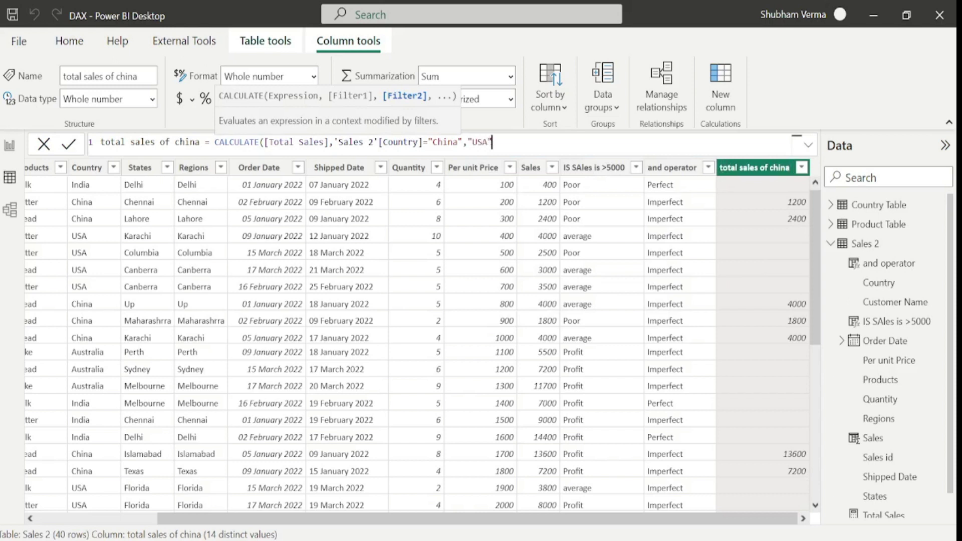
{"action": "type", "text": ")"}
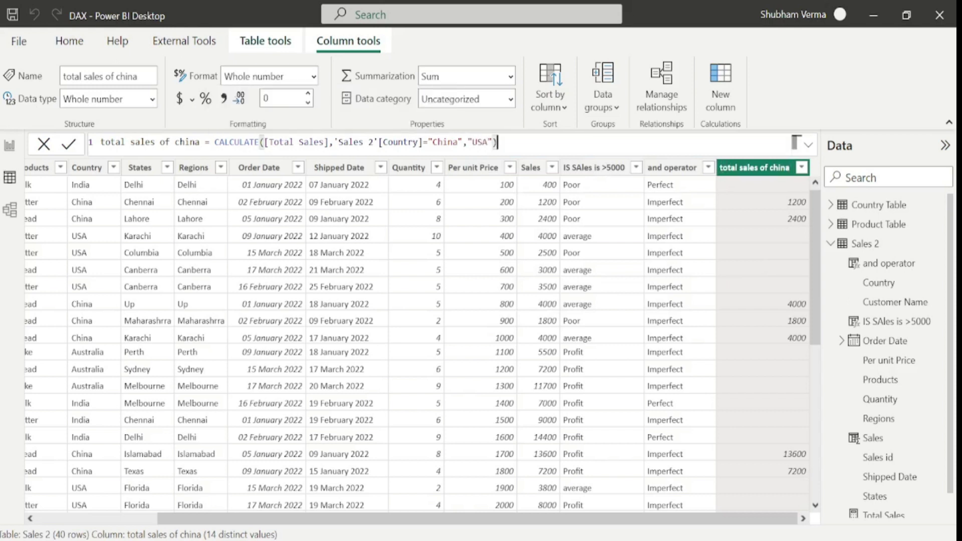
{"action": "key", "text": "Return"}
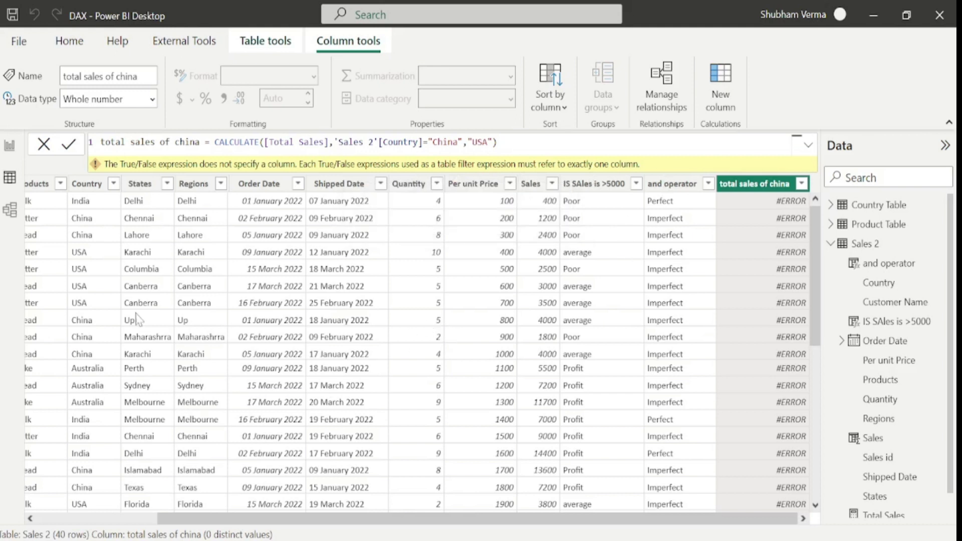
- Replace the country condition in the "total sales of china" formula with 'Sales 2'[Country]IN {"China","USA"} and commit it
{"action": "left_click", "coordinate": [795, 143]}
{"action": "key", "text": "BackSpace"}
{"action": "key", "text": "BackSpace"}
{"action": "key", "text": "BackSpace"}
{"action": "key", "text": "BackSpace"}
{"action": "key", "text": "BackSpace"}
{"action": "key", "text": "BackSpace"}
{"action": "key", "text": "BackSpace"}
{"action": "key", "text": "BackSpace"}
{"action": "key", "text": "BackSpace"}
{"action": "key", "text": "BackSpace"}
{"action": "key", "text": "BackSpace"}
{"action": "key", "text": "BackSpace"}
{"action": "key", "text": "BackSpace"}
{"action": "key", "text": "BackSpace"}
{"action": "key", "text": "BackSpace"}
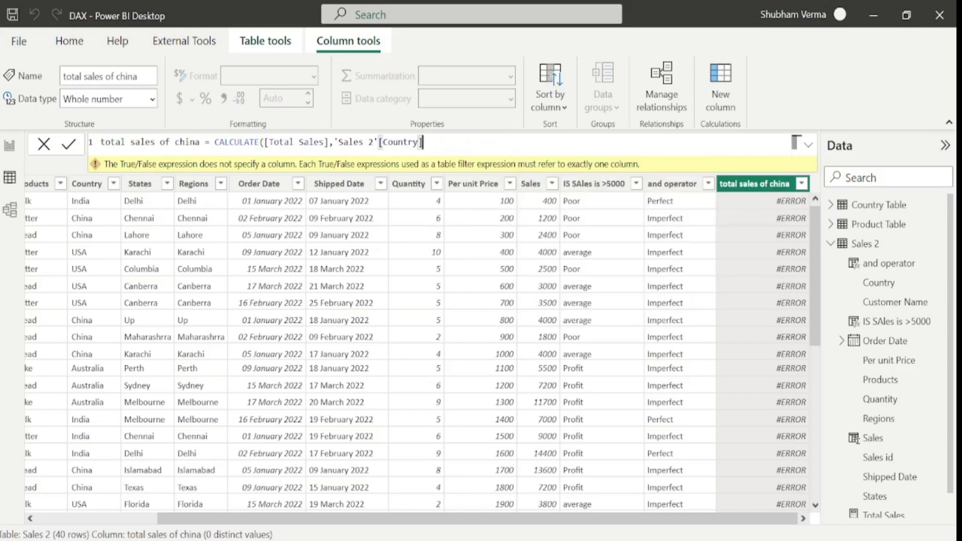
{"action": "type", "text": "IN"}
{"action": "type", "text": " {"}
{"action": "type", "text": "\""}
{"action": "type", "text": "China"}
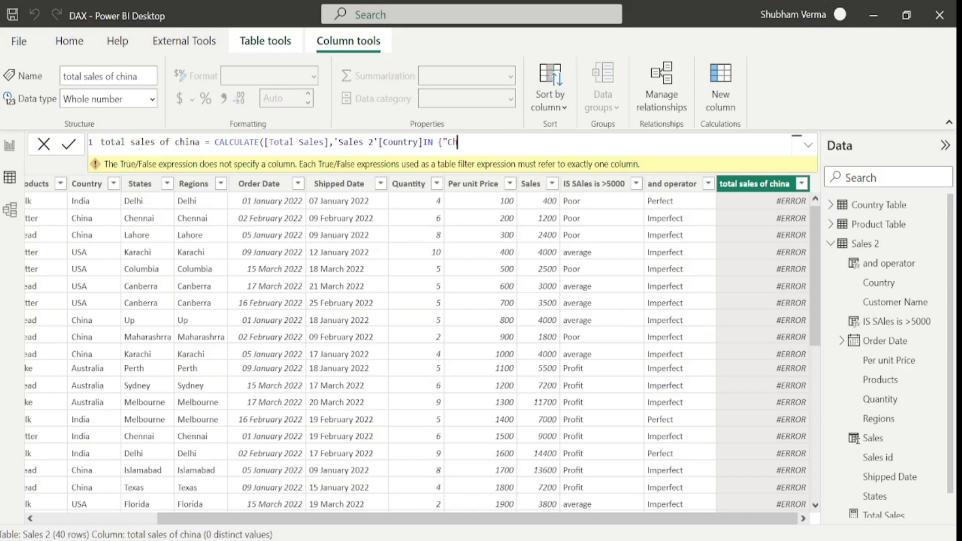
{"action": "type", "text": "\",\""}
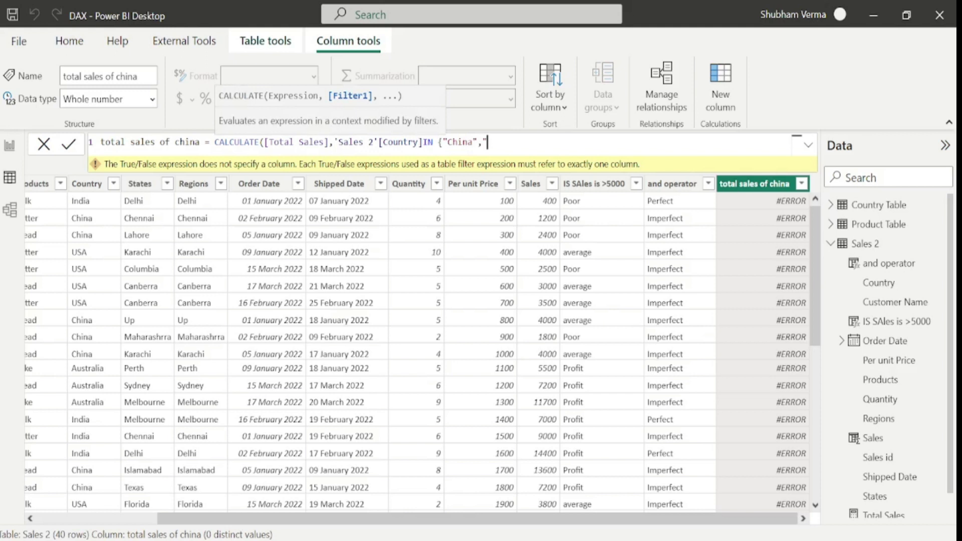
{"action": "type", "text": "USA\"}"}
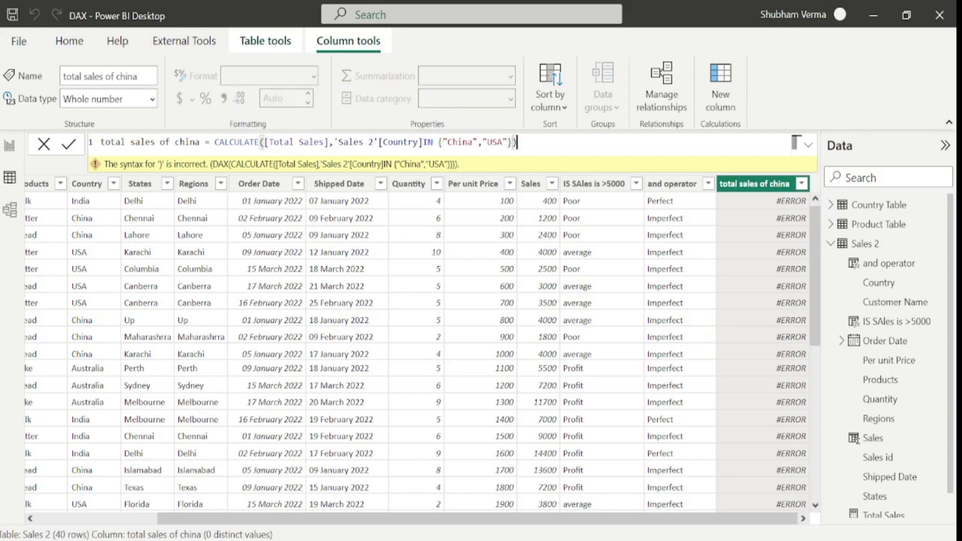
{"action": "type", "text": ")"}
{"action": "key", "text": "Return"}
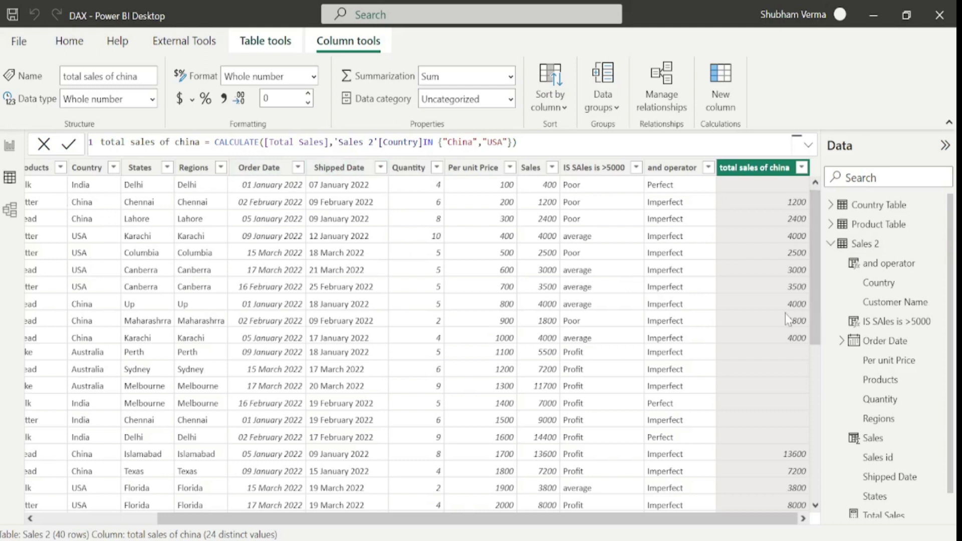
- Add "India" to the IN list of the "total sales of china" formula and commit it
{"action": "left_click", "coordinate": [518, 142]}
{"action": "key", "text": "BackSpace"}
{"action": "key", "text": "BackSpace"}
{"action": "type", "text": ","}
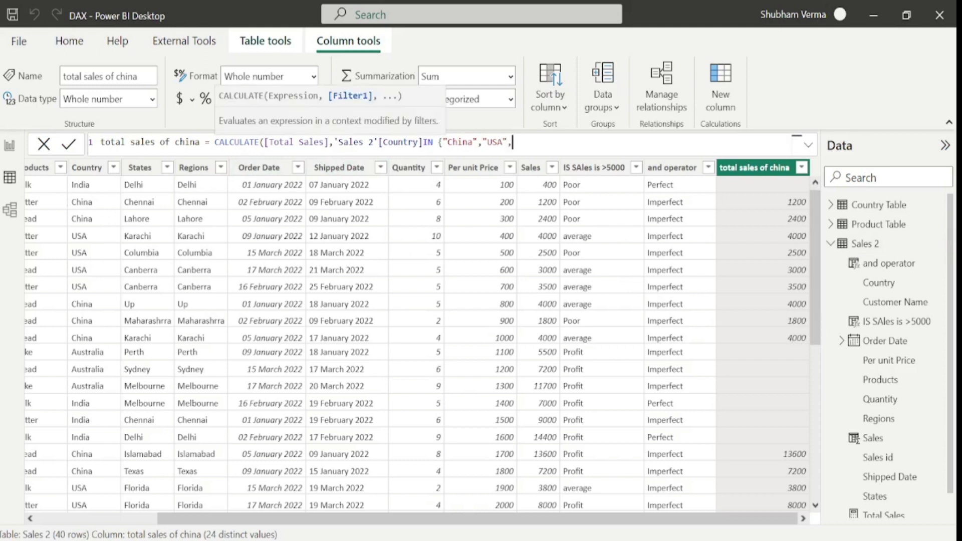
{"action": "type", "text": "\"India\"})"}
{"action": "key", "text": "Return"}
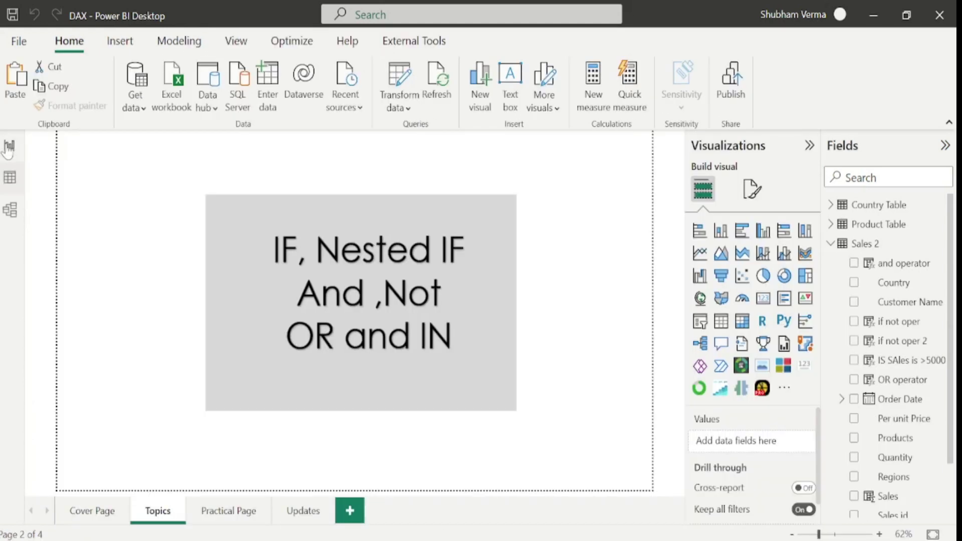
- Return to the report's Topics page, switch to the browser, and look through the Power BI course channel's uploads and playlists on YouTube
{"action": "left_click", "coordinate": [9, 145]}
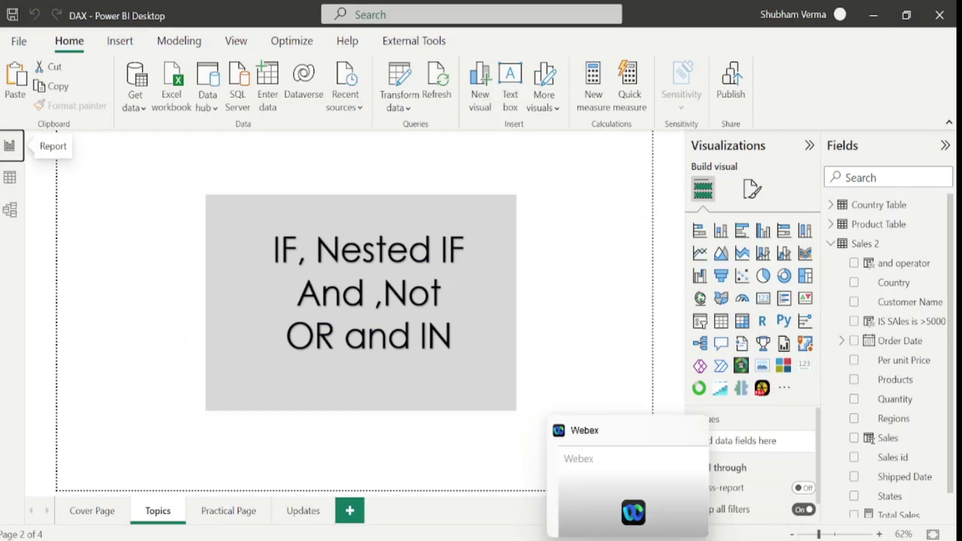
{"action": "left_click", "coordinate": [431, 451]}
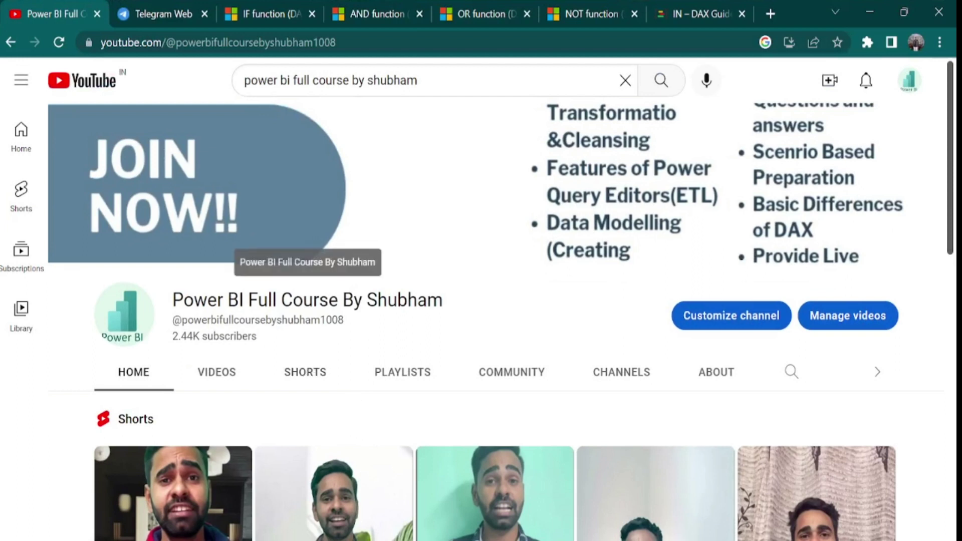
{"action": "left_click_drag", "start_coordinate": [172, 300], "coordinate": [443, 299]}
{"action": "left_click_drag", "start_coordinate": [950, 161], "coordinate": [947, 430]}
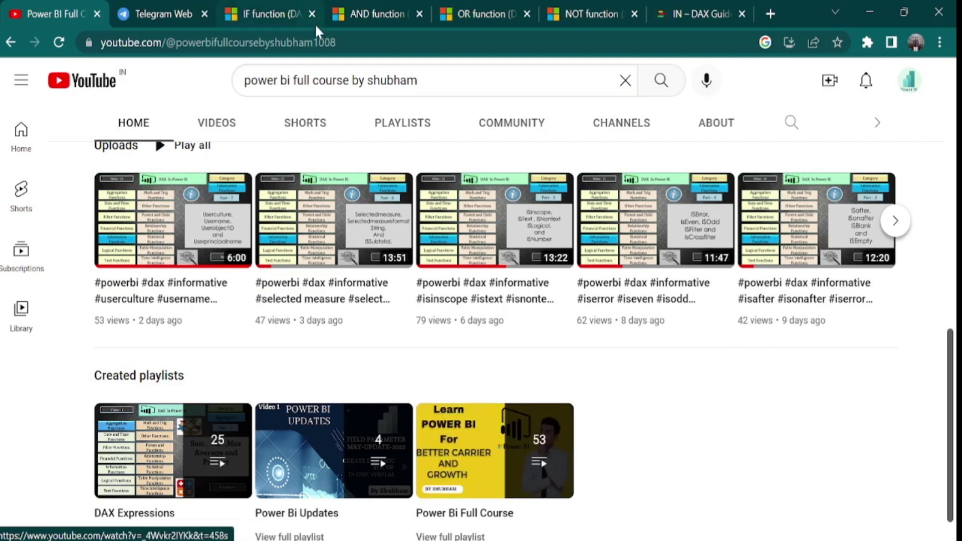
- Browse the "Power bi Jobs and Free Learning" group's messages in Telegram Web and return to the header of the YouTube channel page
{"action": "left_click", "coordinate": [171, 13]}
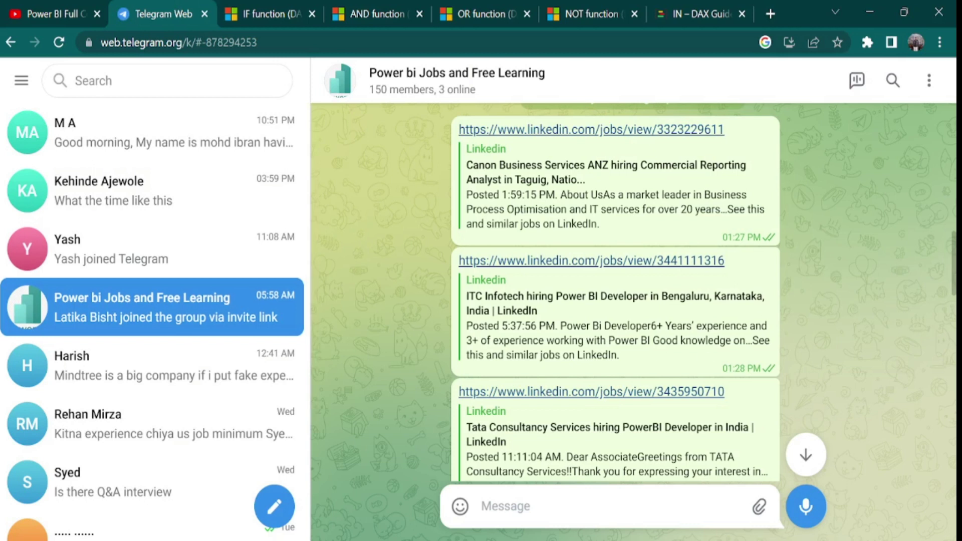
{"action": "scroll", "coordinate": [616, 290], "scroll_direction": "down", "scroll_amount": 5}
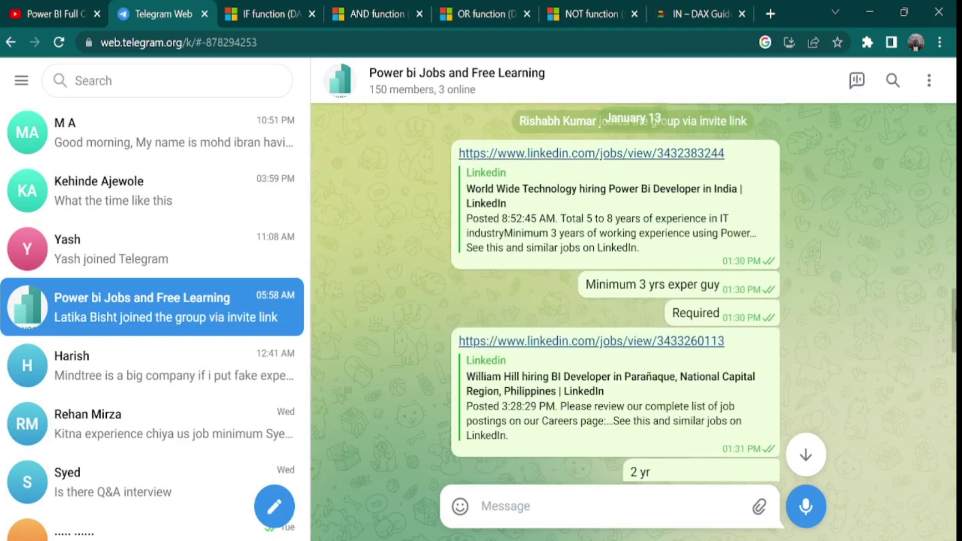
{"action": "scroll", "coordinate": [949, 226], "scroll_direction": "up", "scroll_amount": 10}
{"action": "scroll", "coordinate": [949, 225], "scroll_direction": "up", "scroll_amount": 10}
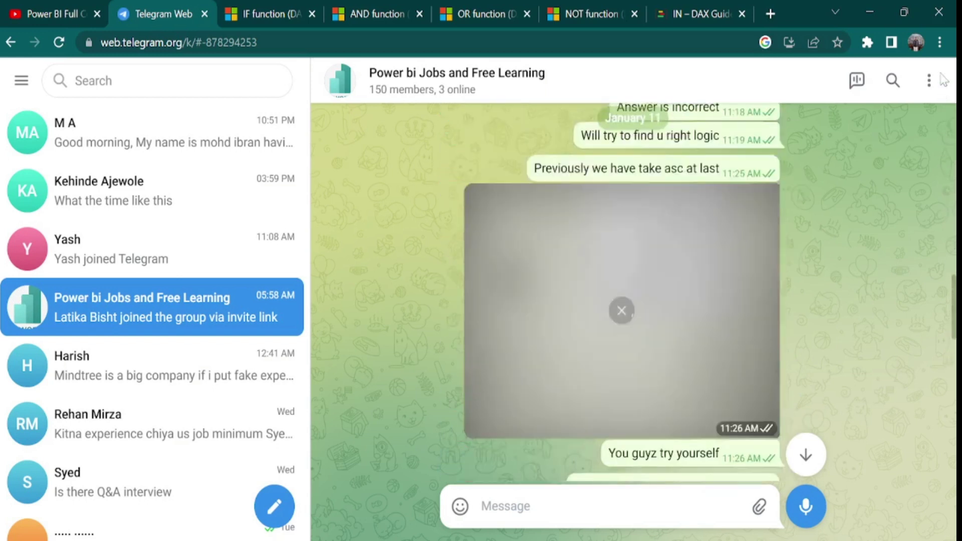
{"action": "scroll", "coordinate": [931, 150], "scroll_direction": "down", "scroll_amount": 15}
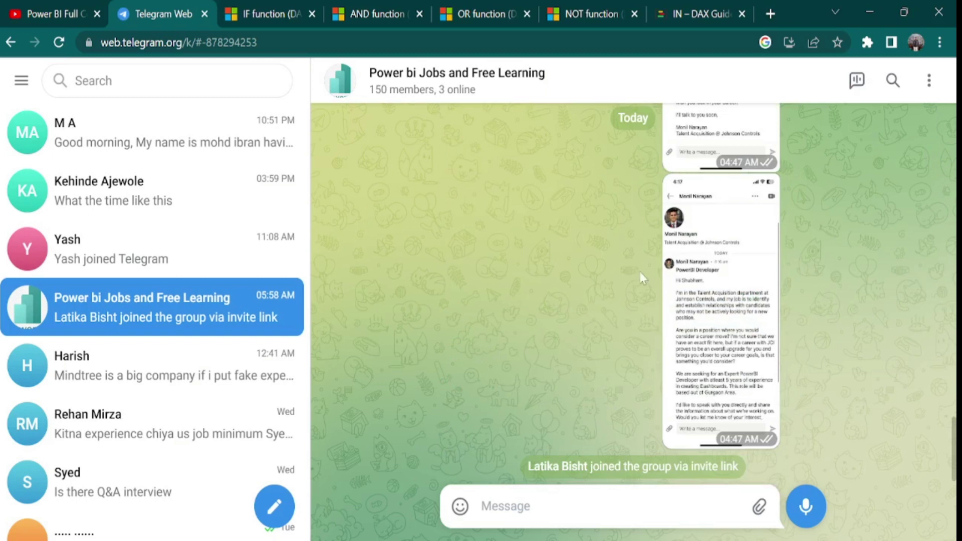
{"action": "left_click", "coordinate": [60, 14]}
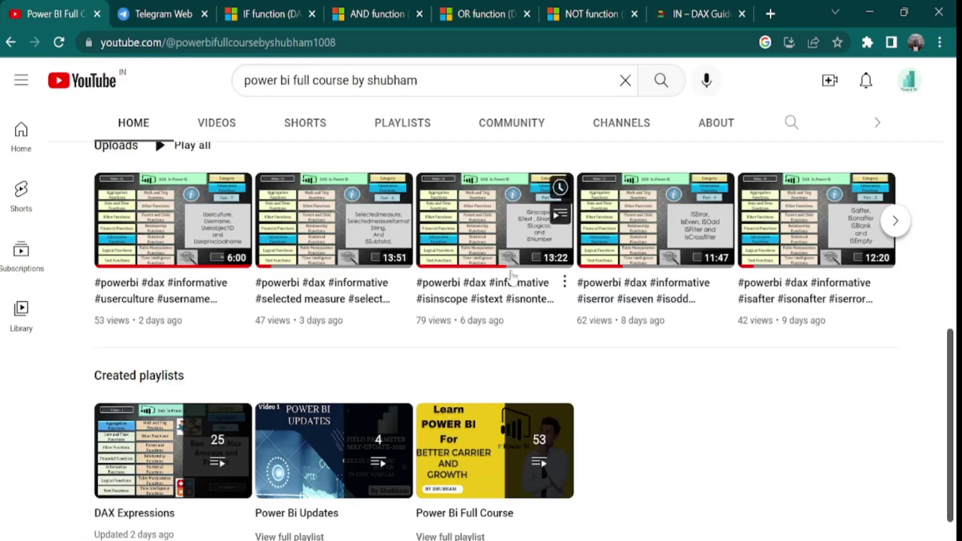
{"action": "scroll", "coordinate": [511, 274], "scroll_direction": "up", "scroll_amount": 10}
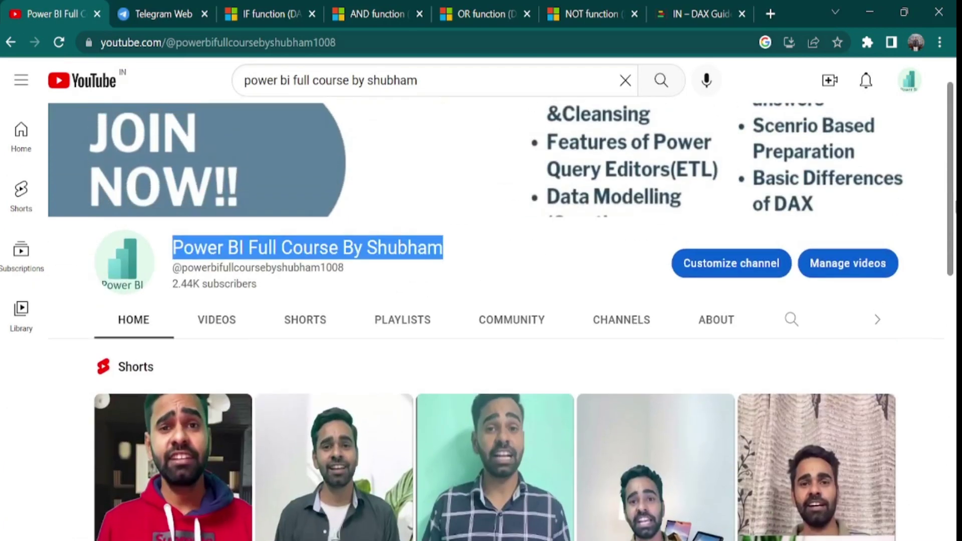